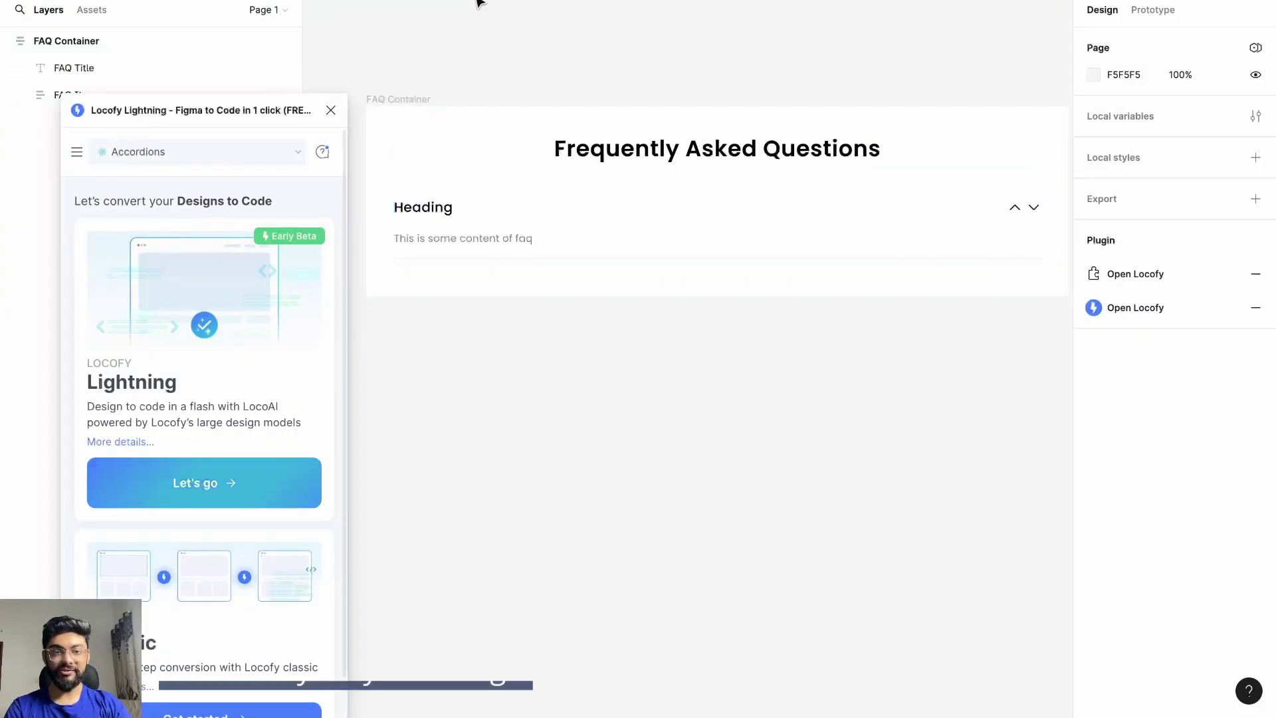
- Select the FAQ Container frame and start converting it to code with Locofy Lightning
left_click(386, 101)
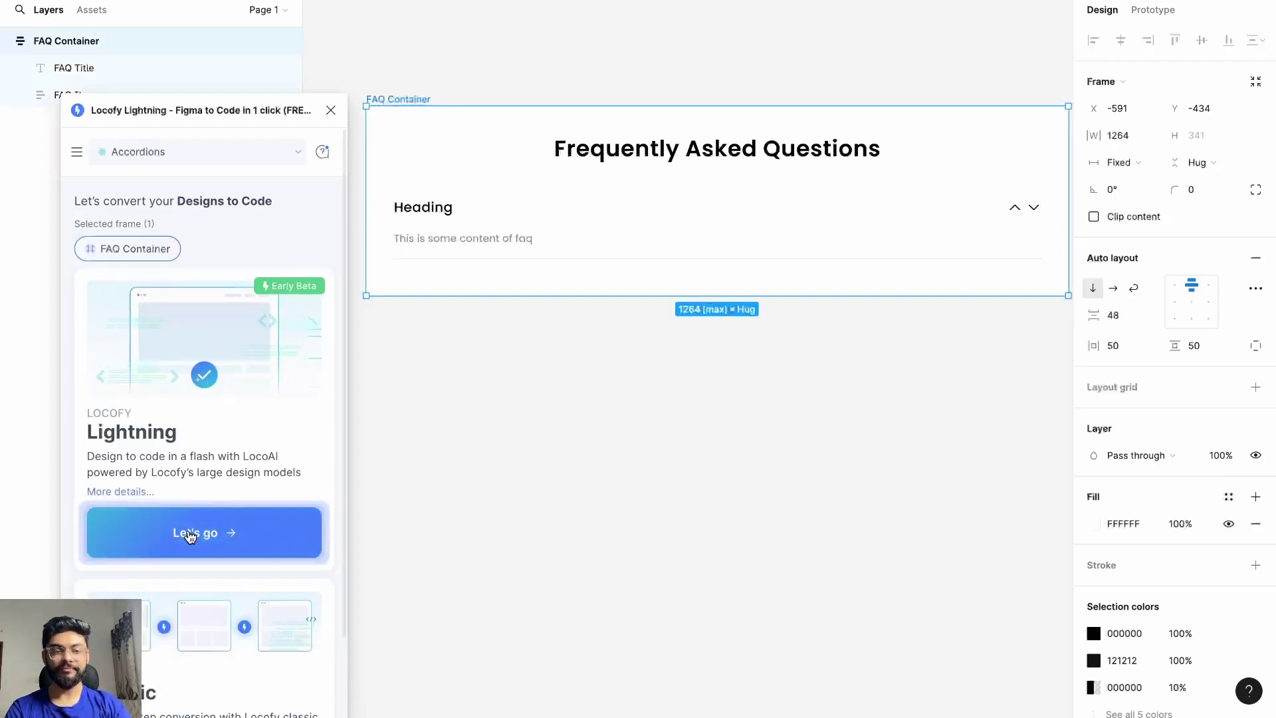
left_click(191, 532)
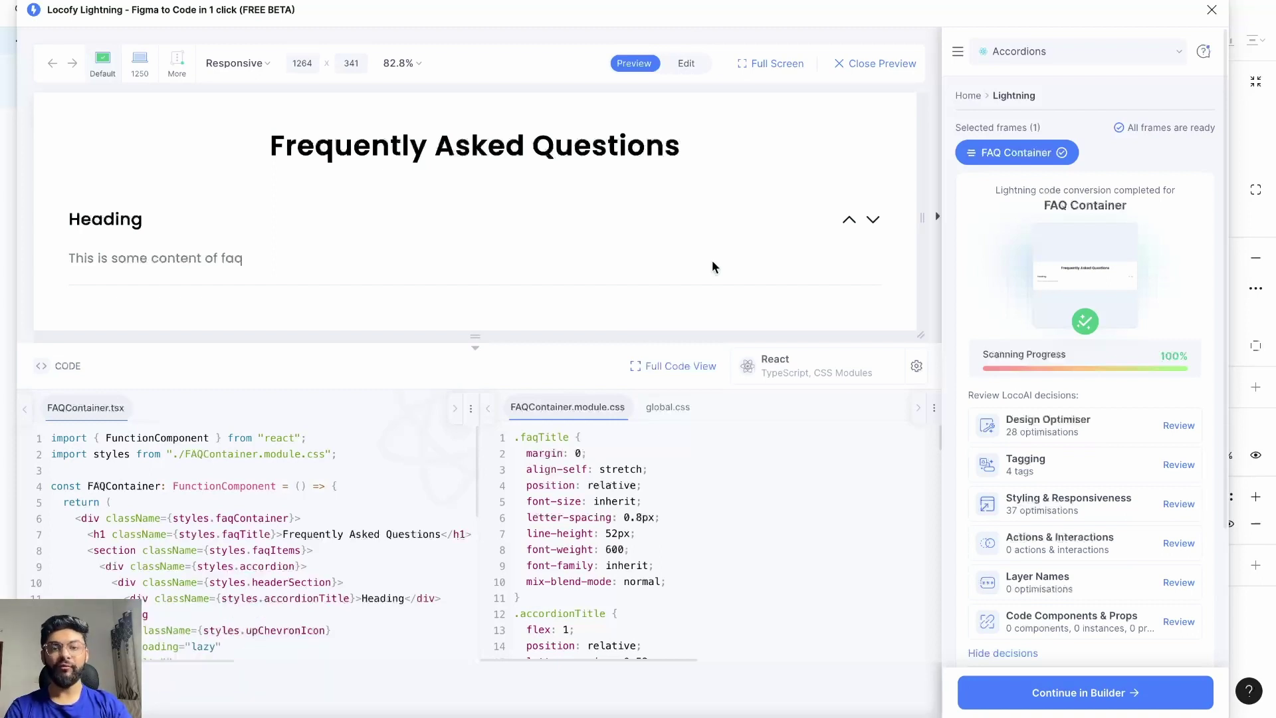
- Give the Header Section an onClick action with the note 'update the state variable'
left_click(688, 65)
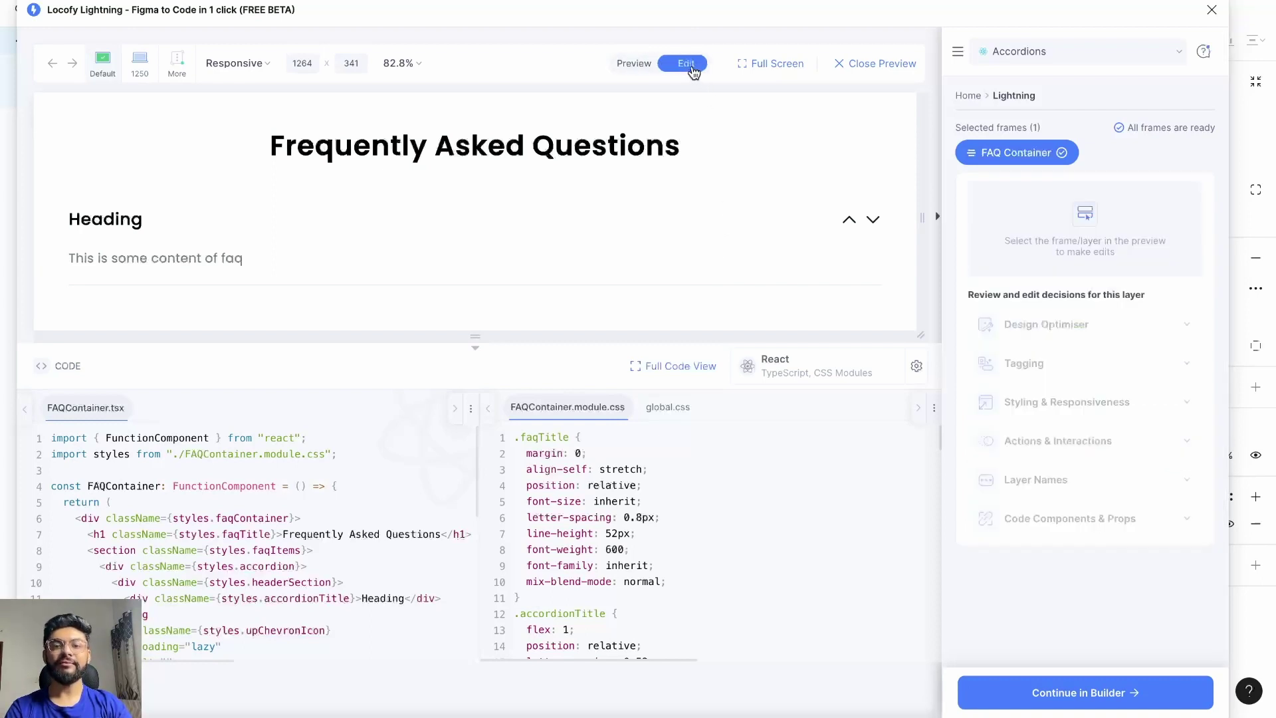
left_click(621, 233)
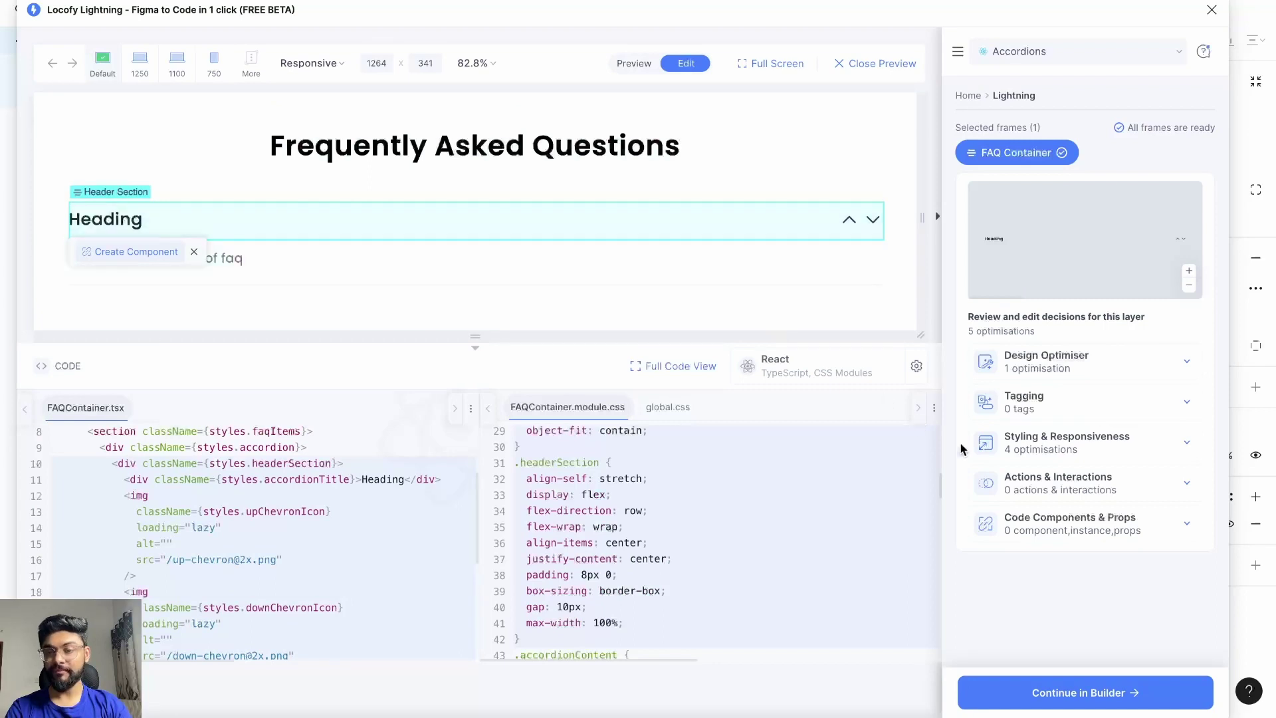
left_click(1152, 489)
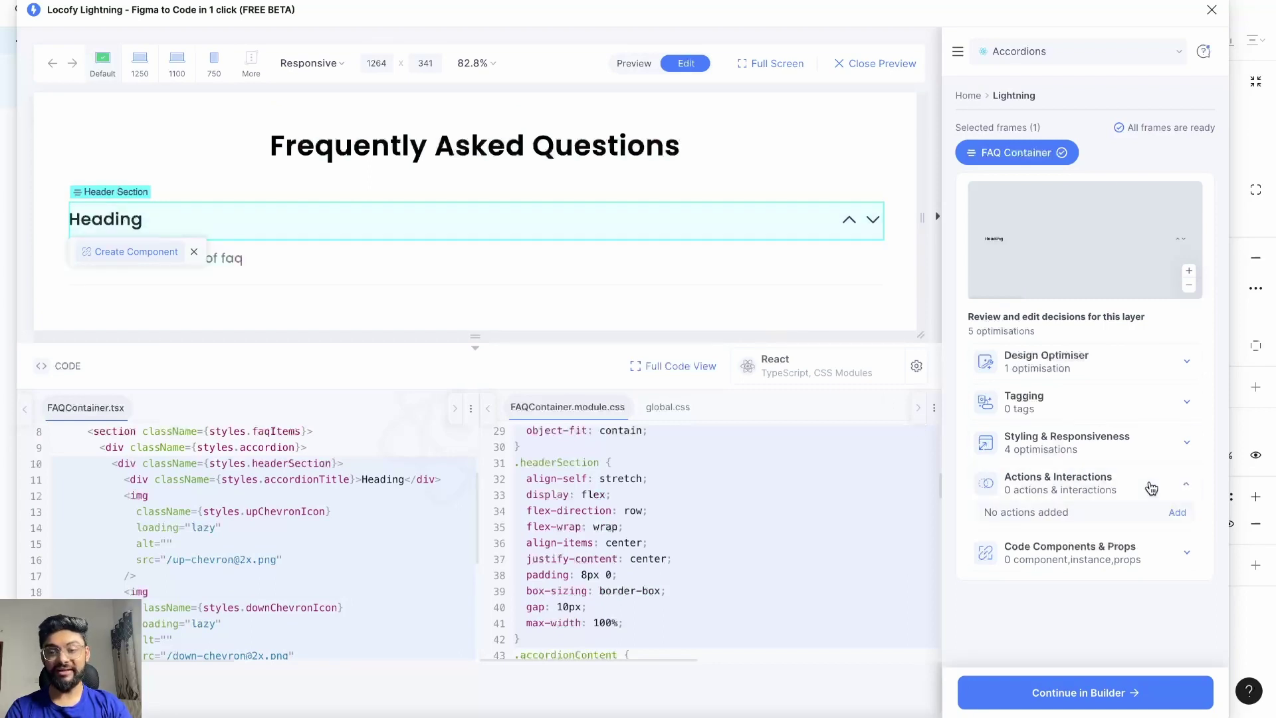
left_click(1176, 512)
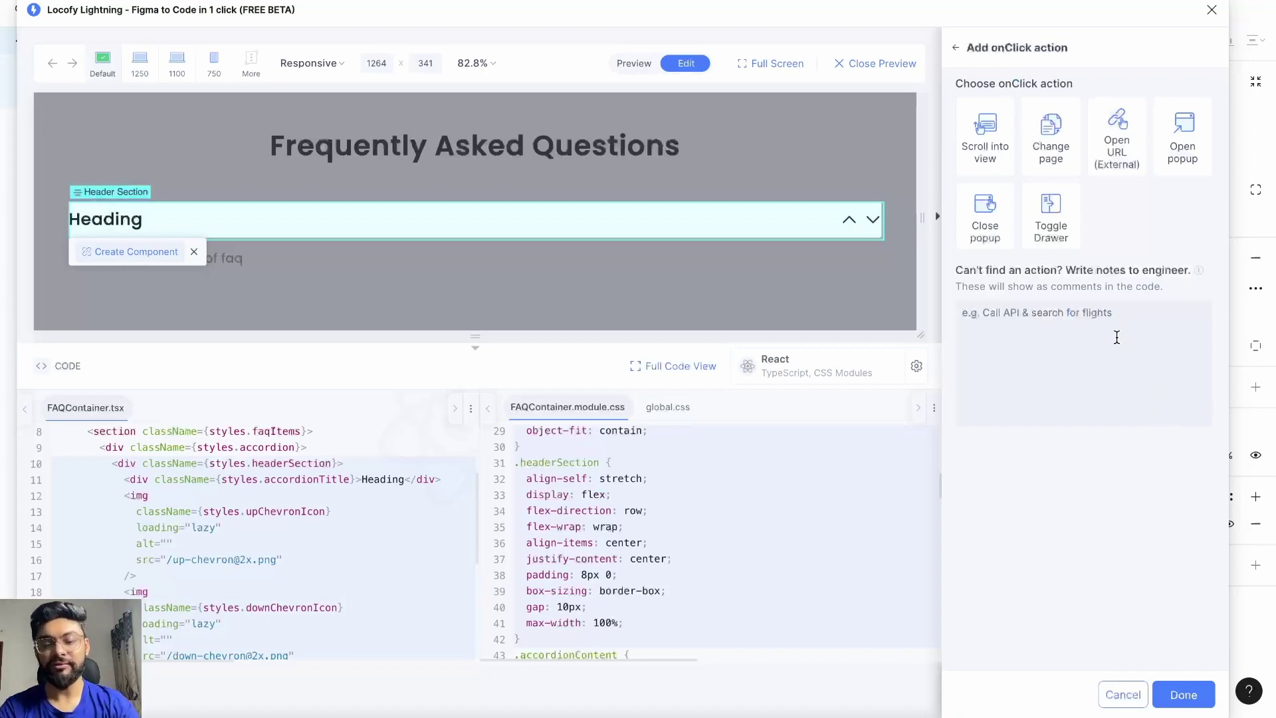
left_click(1116, 337)
type("update the state ")
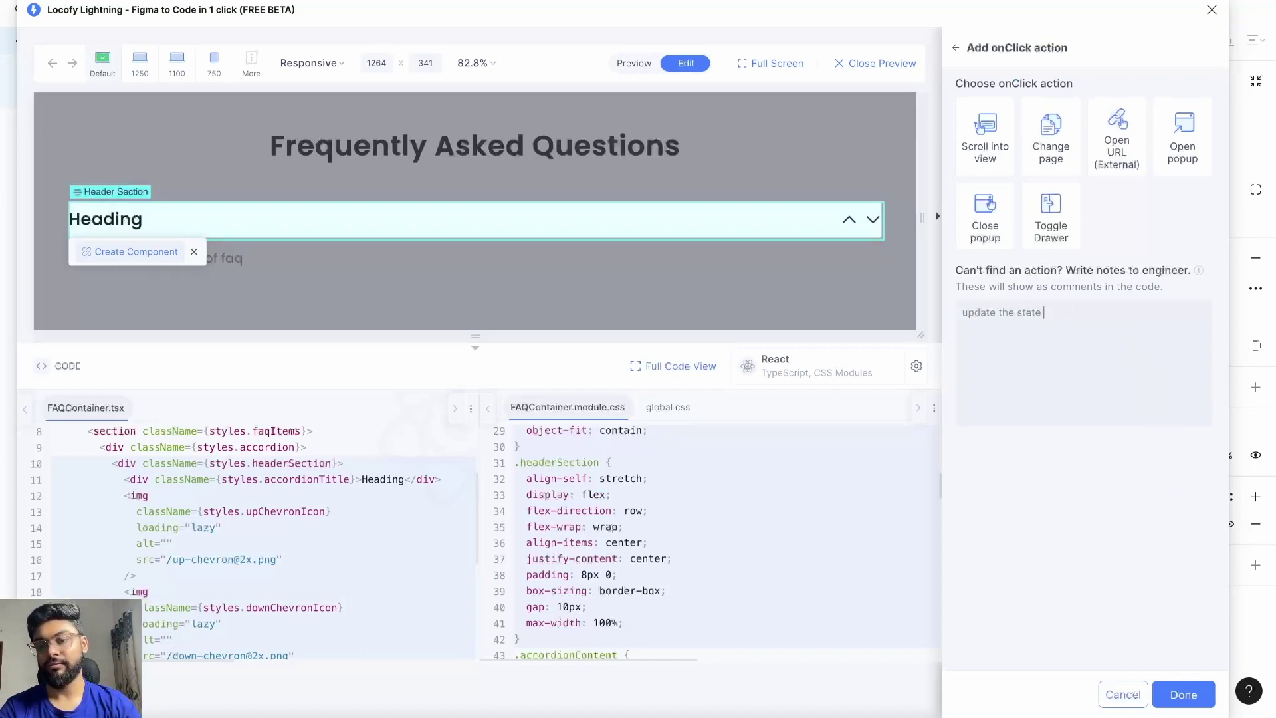
type("variable")
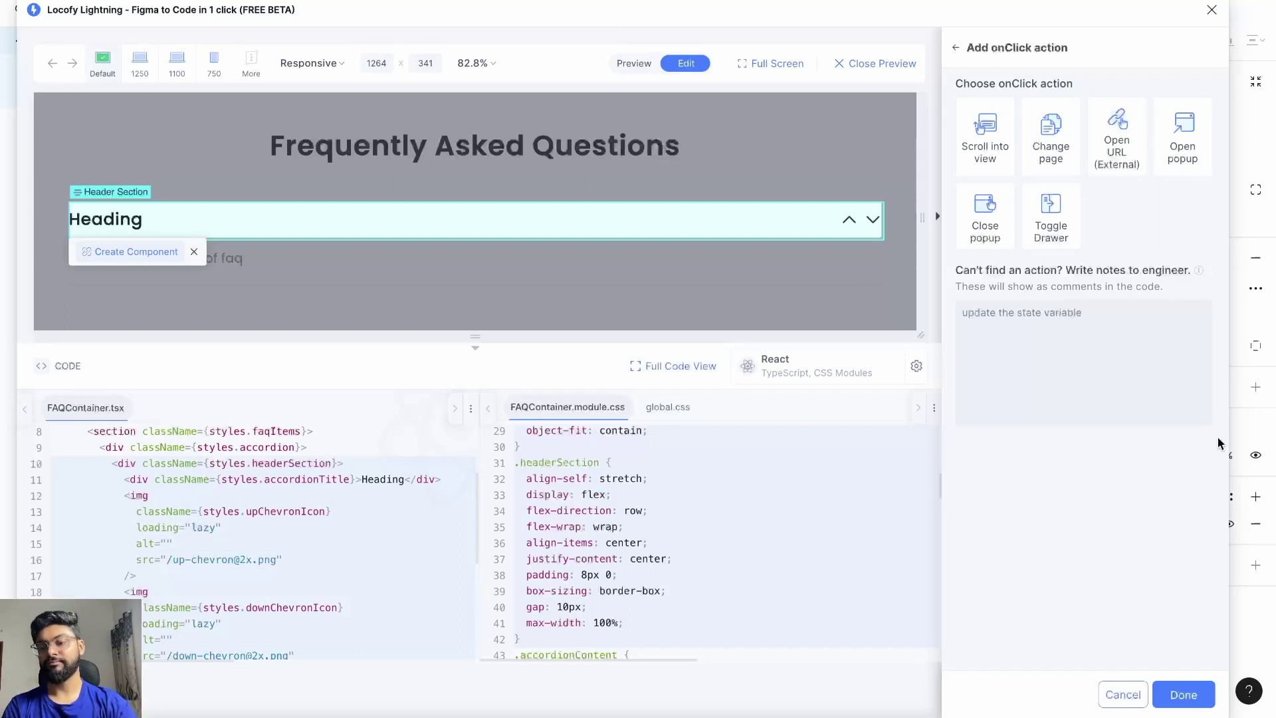
left_click(1184, 694)
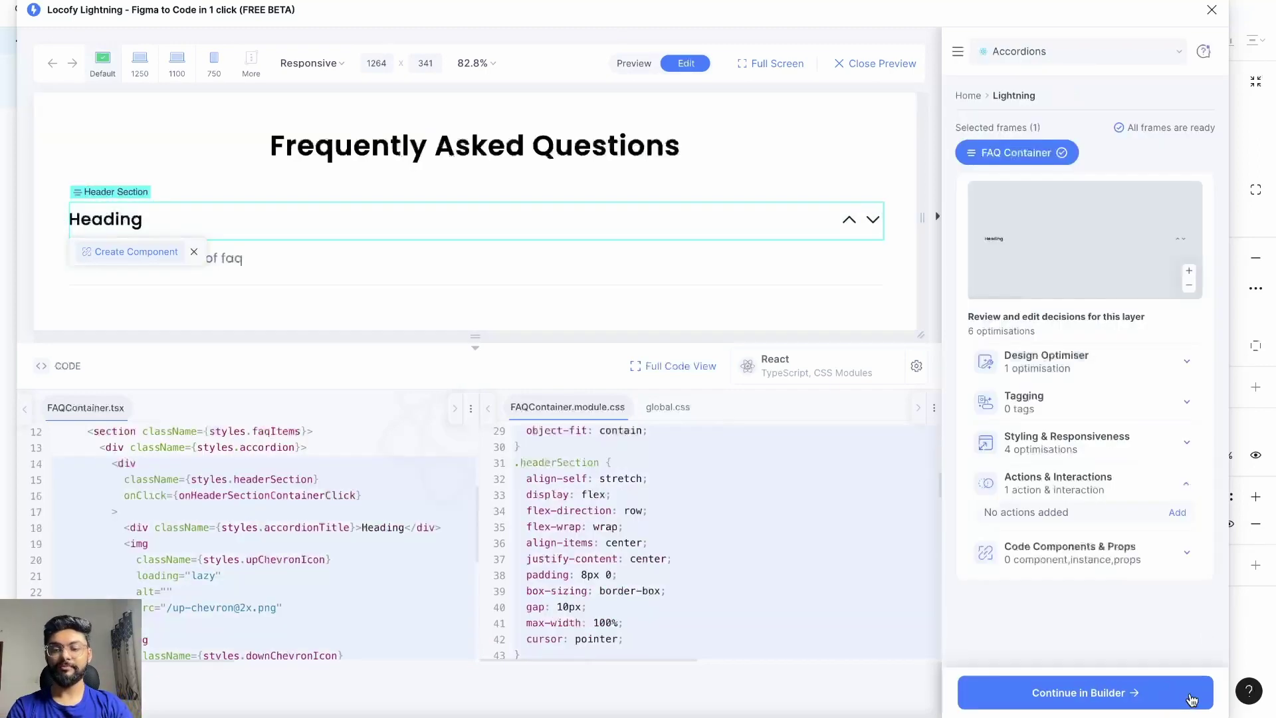
- Highlight the new onClick line and the onHeaderSectionContainerClick handler name in the code
left_click_drag(364, 485, 112, 485)
scroll(248, 492, "up", 2)
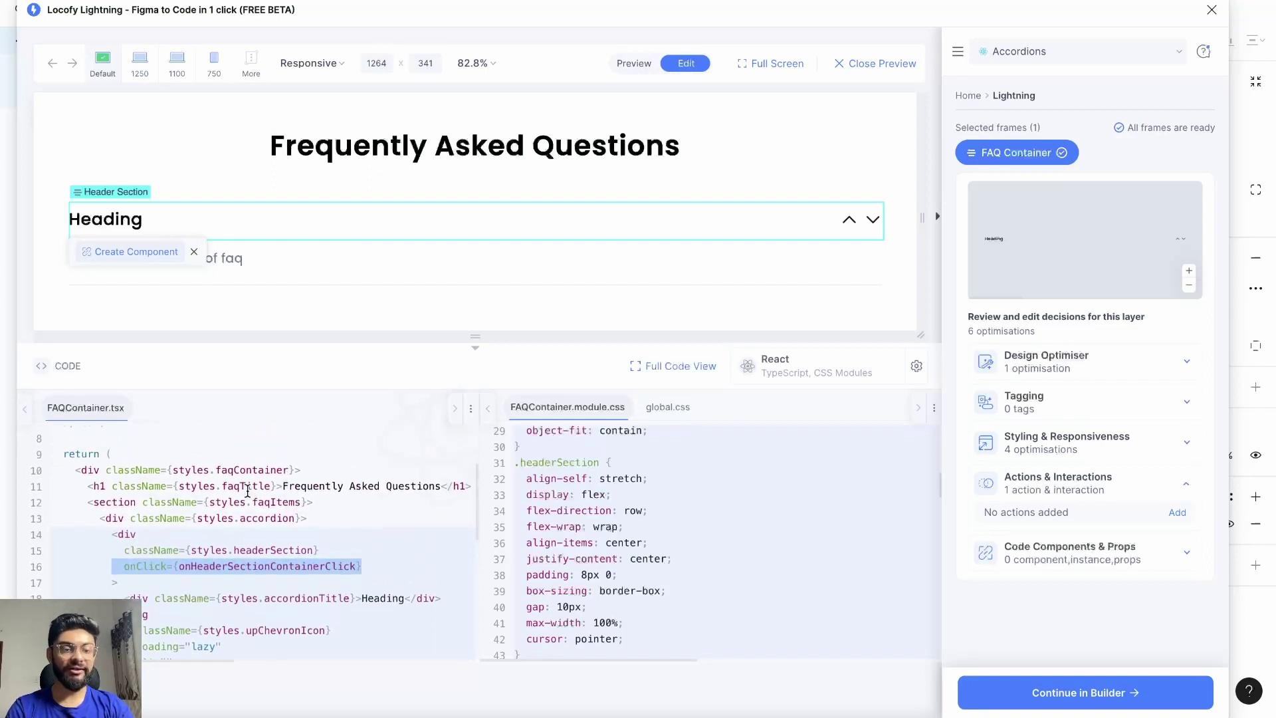
scroll(247, 491, "up", 4)
double_click(183, 502)
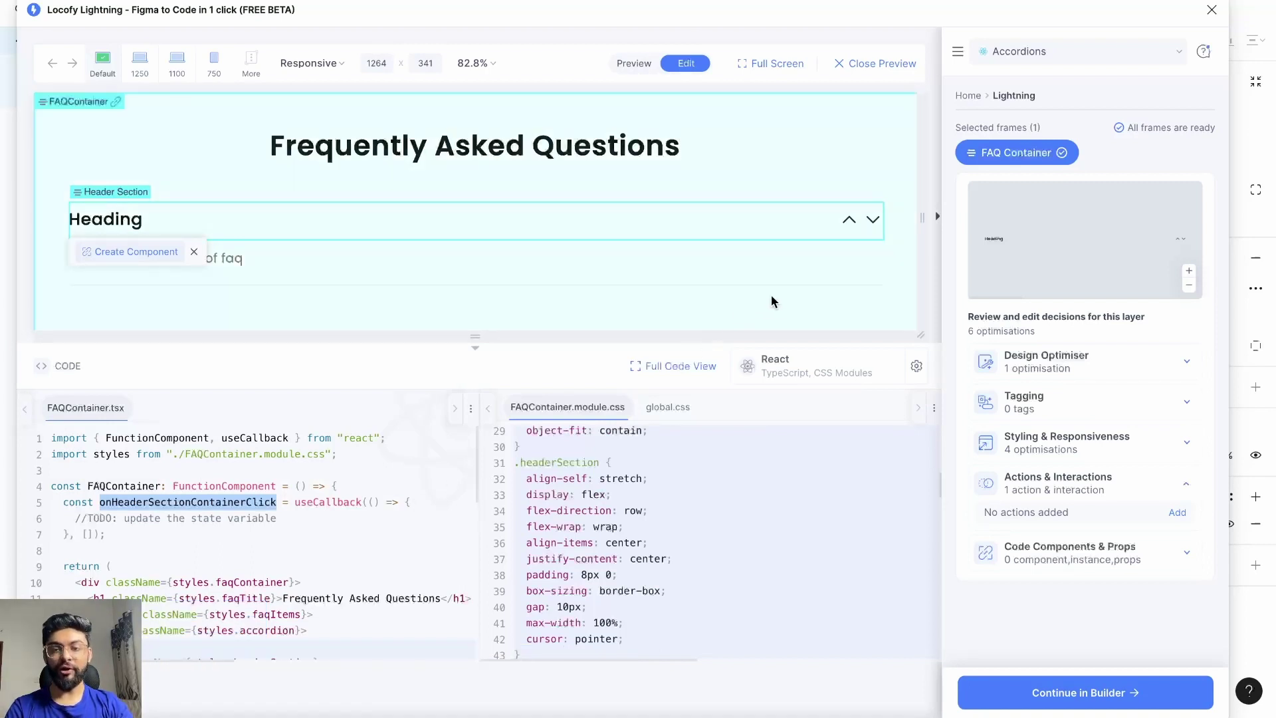
- Turn the Accordion layer into a component named Accordion
left_click(786, 286)
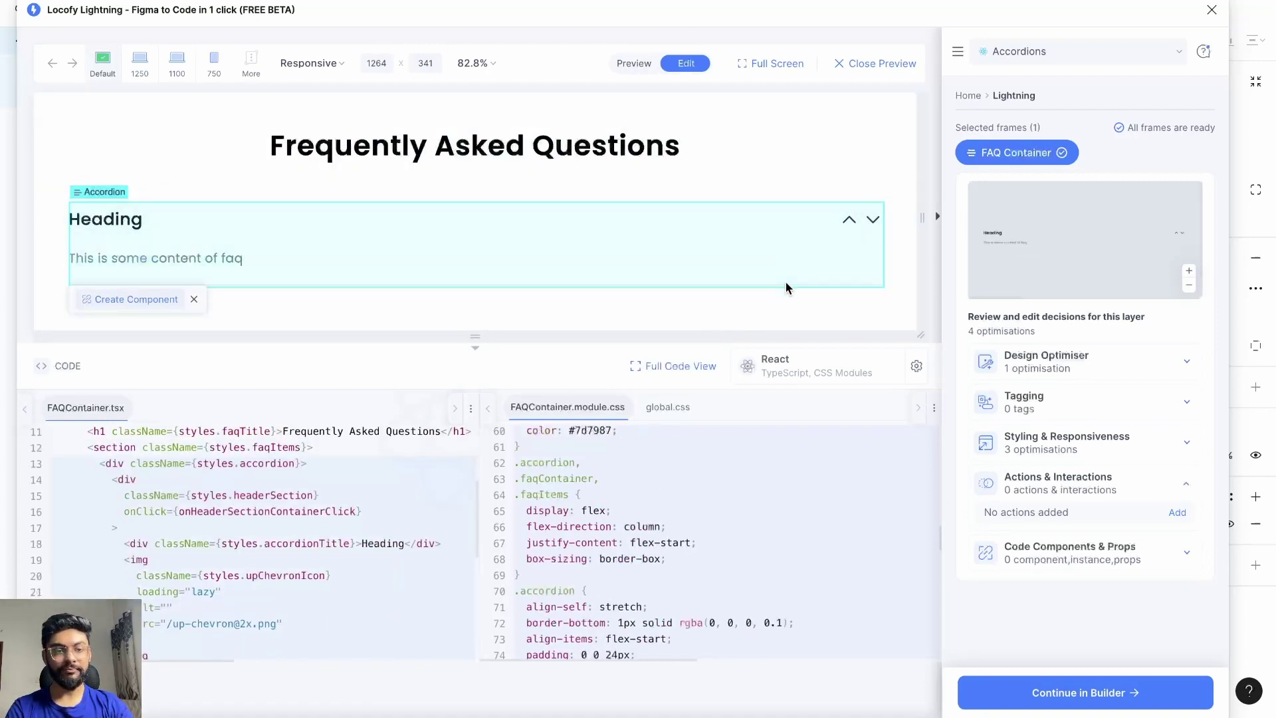
left_click(133, 301)
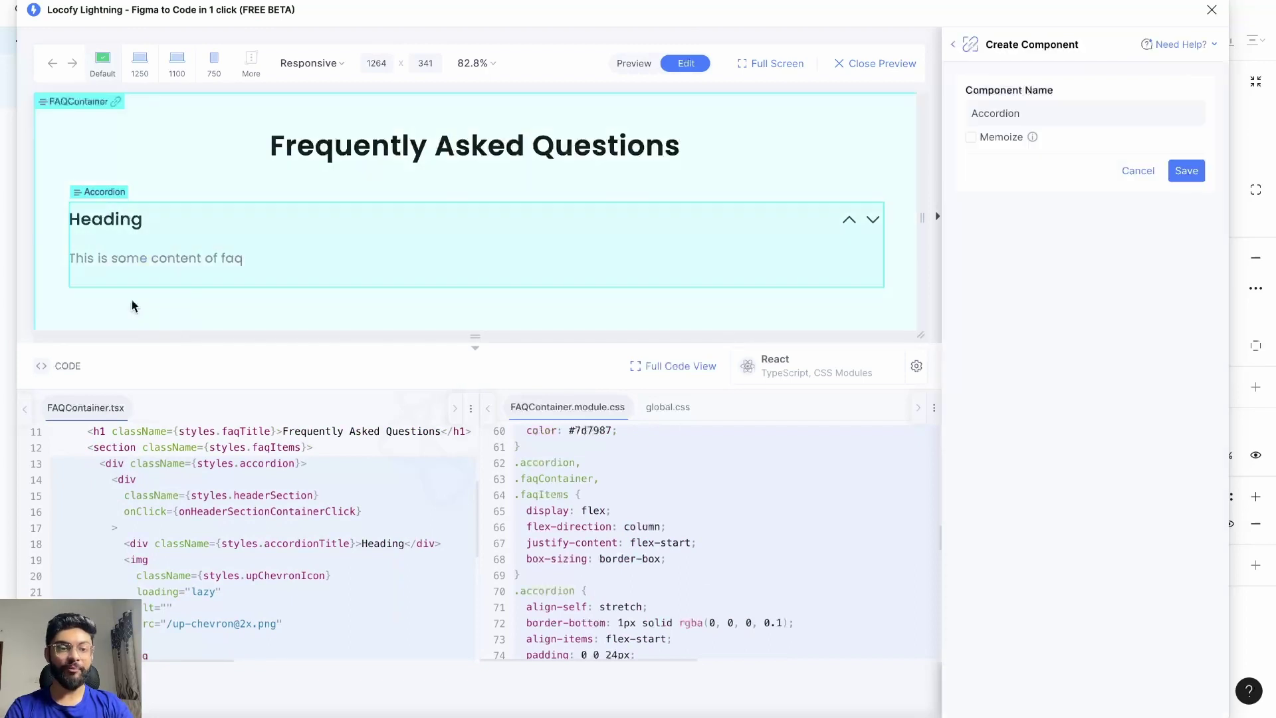
left_click(1187, 171)
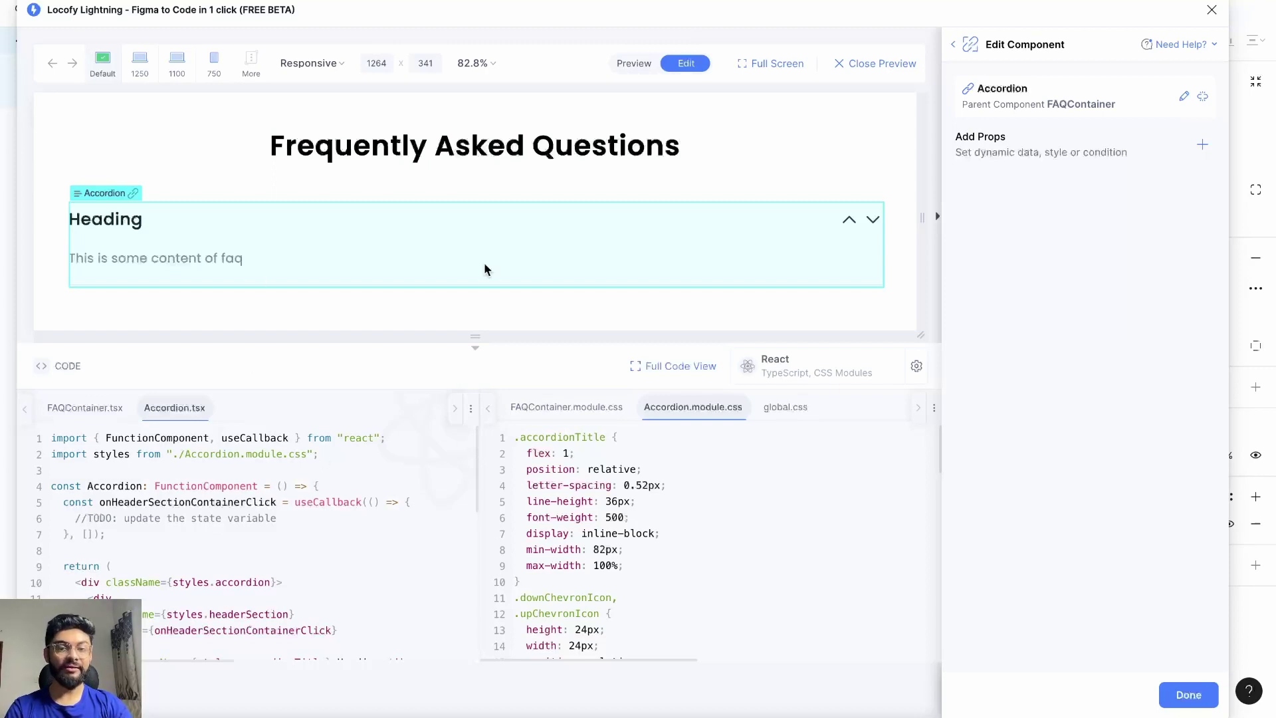
- Add a value prop named 'title' bound to the Accordion Title layer
left_click(1204, 145)
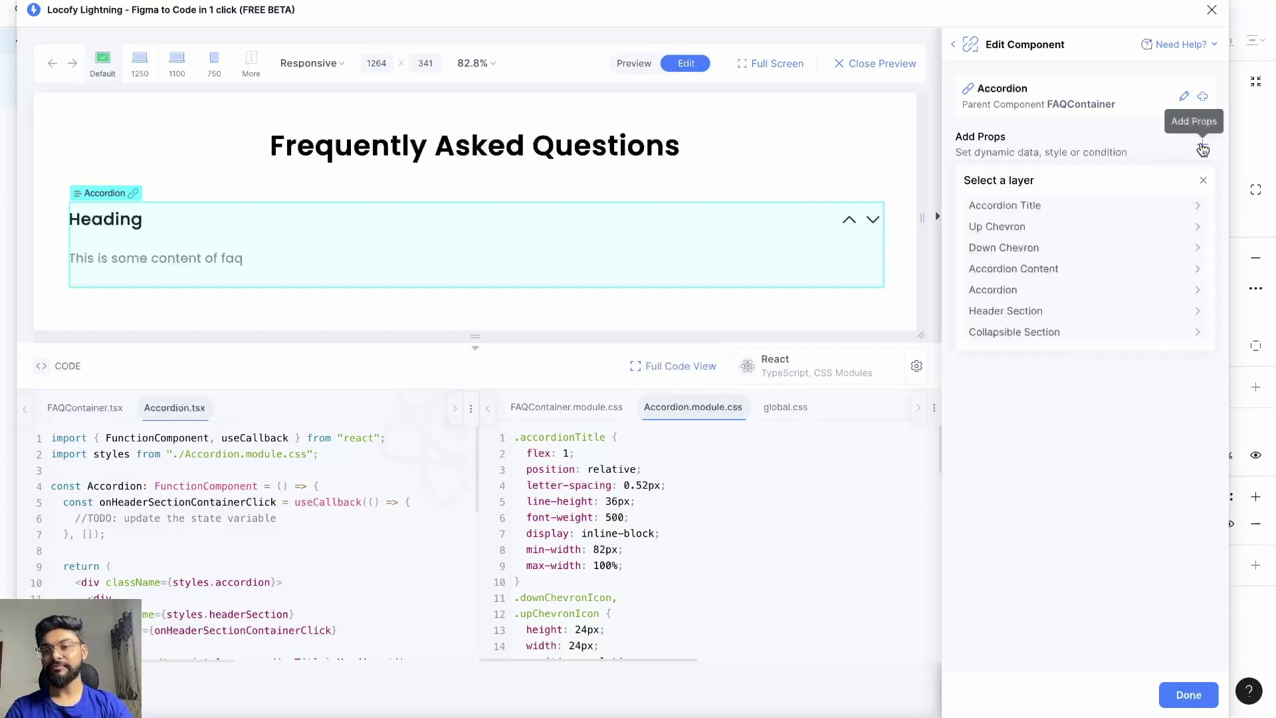
left_click(1162, 206)
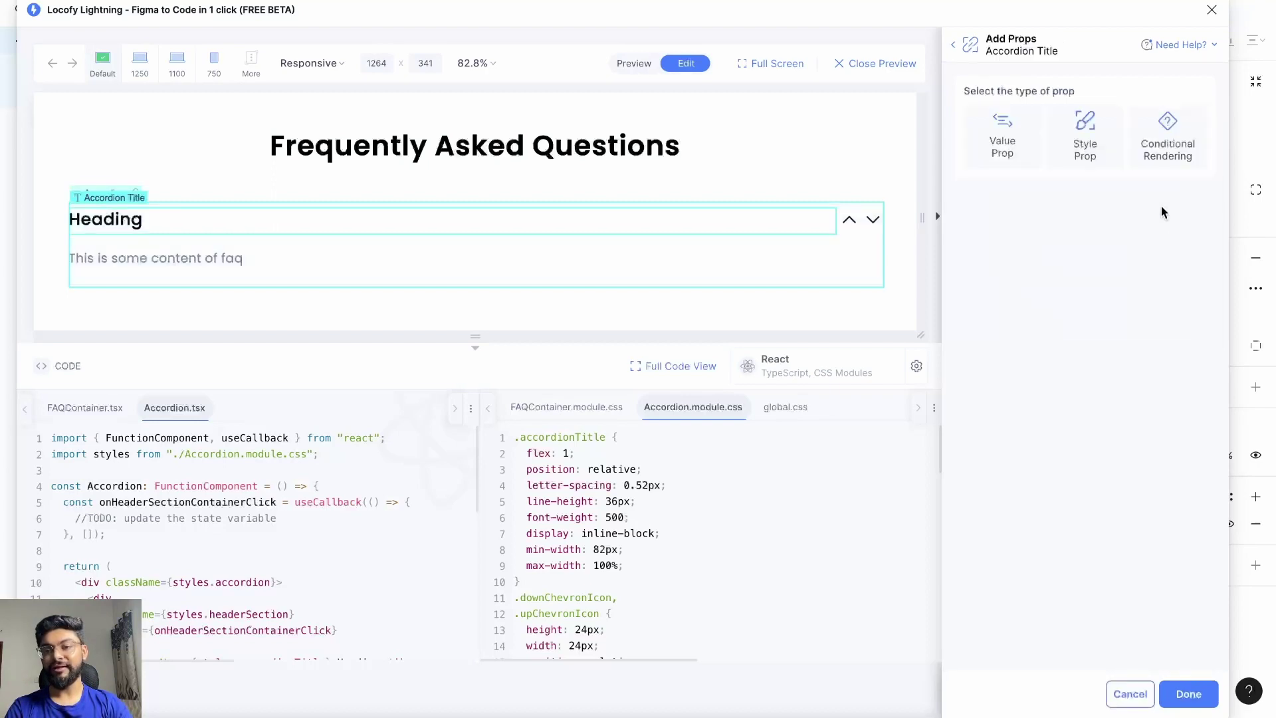
left_click(1017, 144)
double_click(1028, 219)
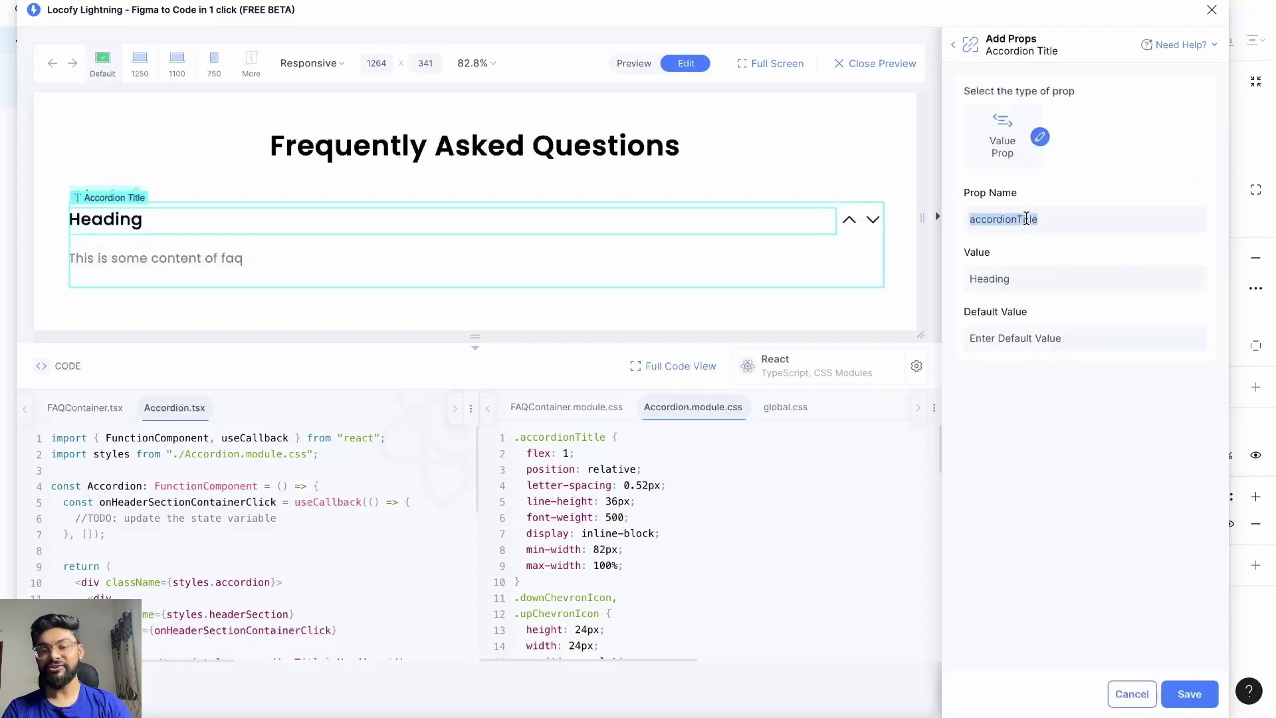
type("title")
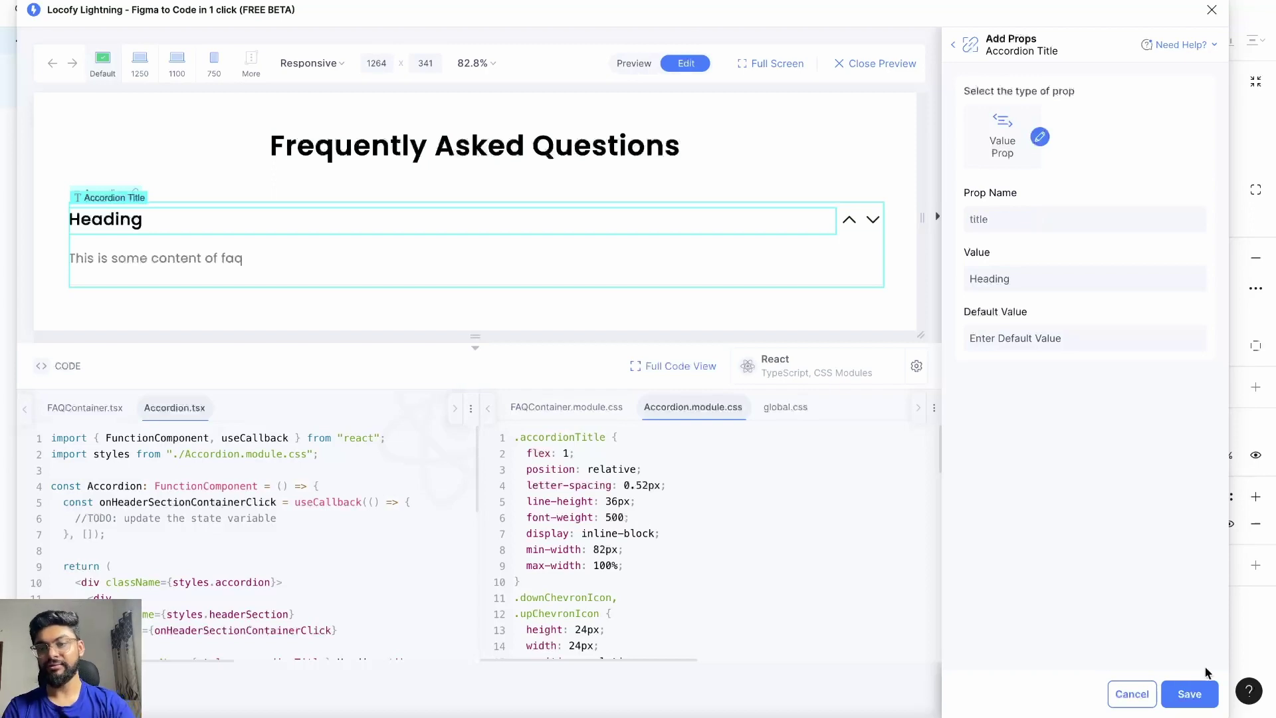
left_click(1198, 695)
left_click(1199, 695)
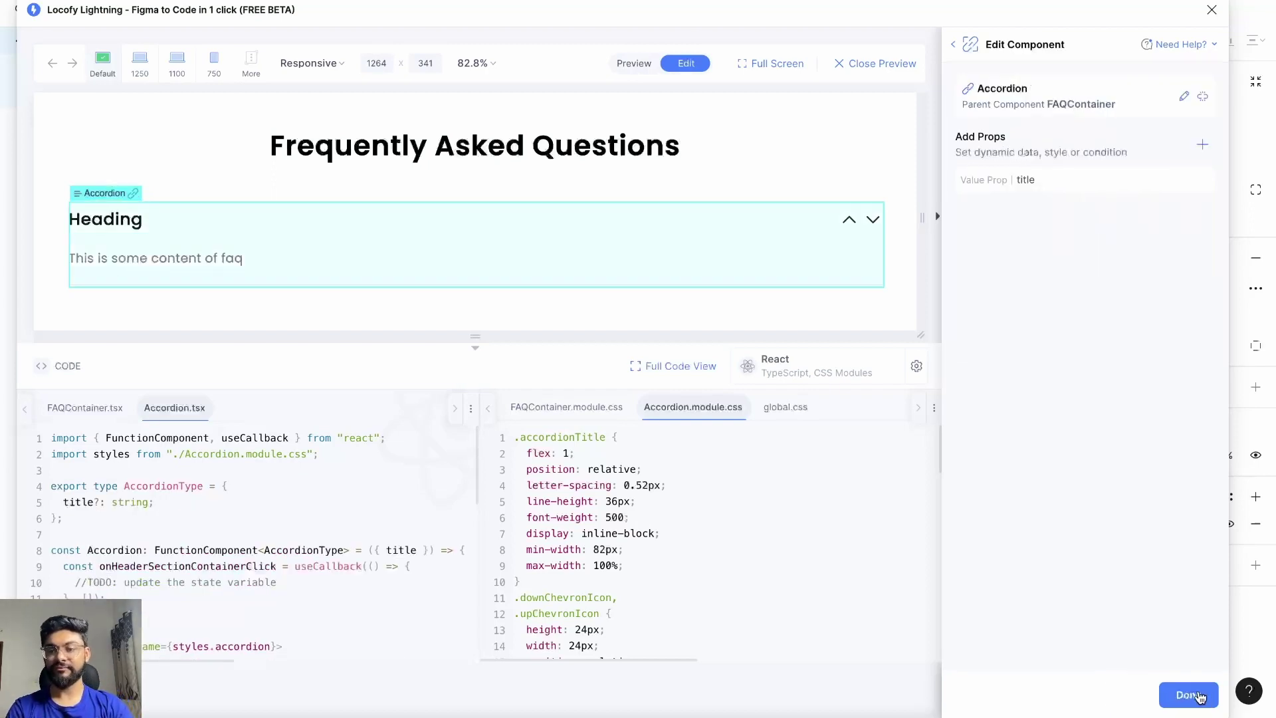
- Add a value prop named 'content' bound to the Accordion Content layer
left_click(1204, 146)
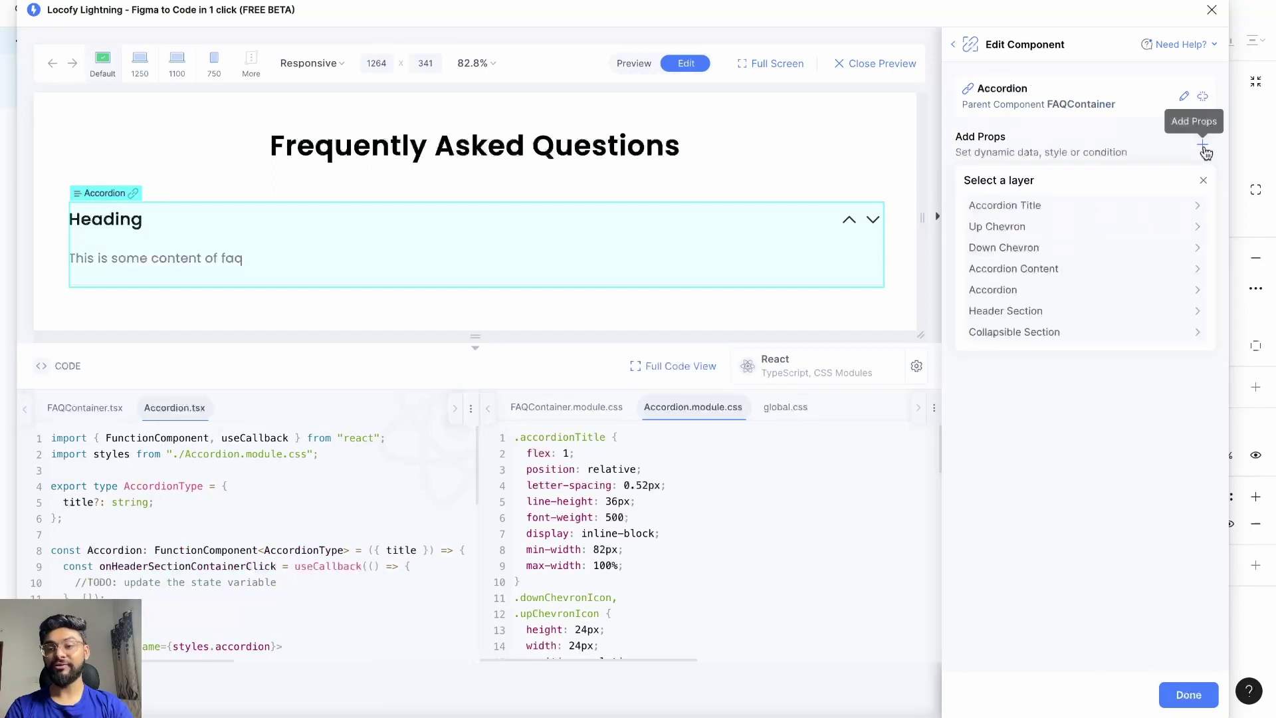
left_click(1106, 268)
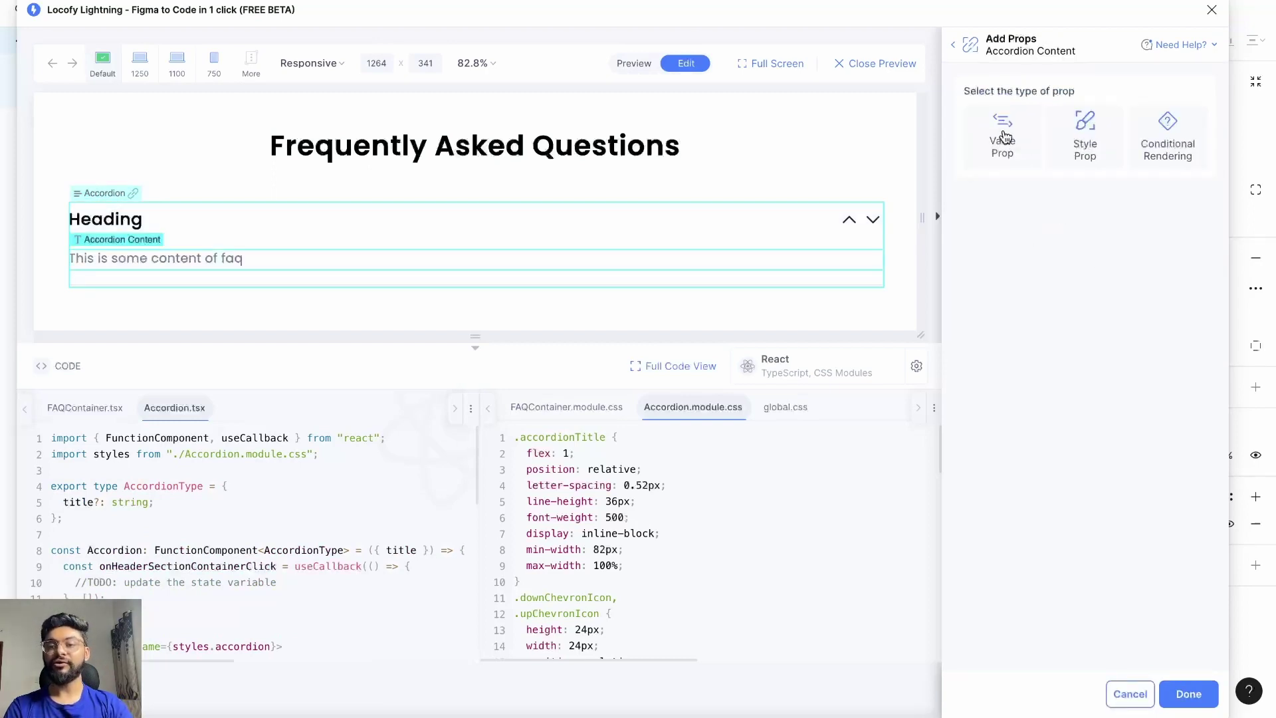
left_click(1001, 132)
double_click(1037, 220)
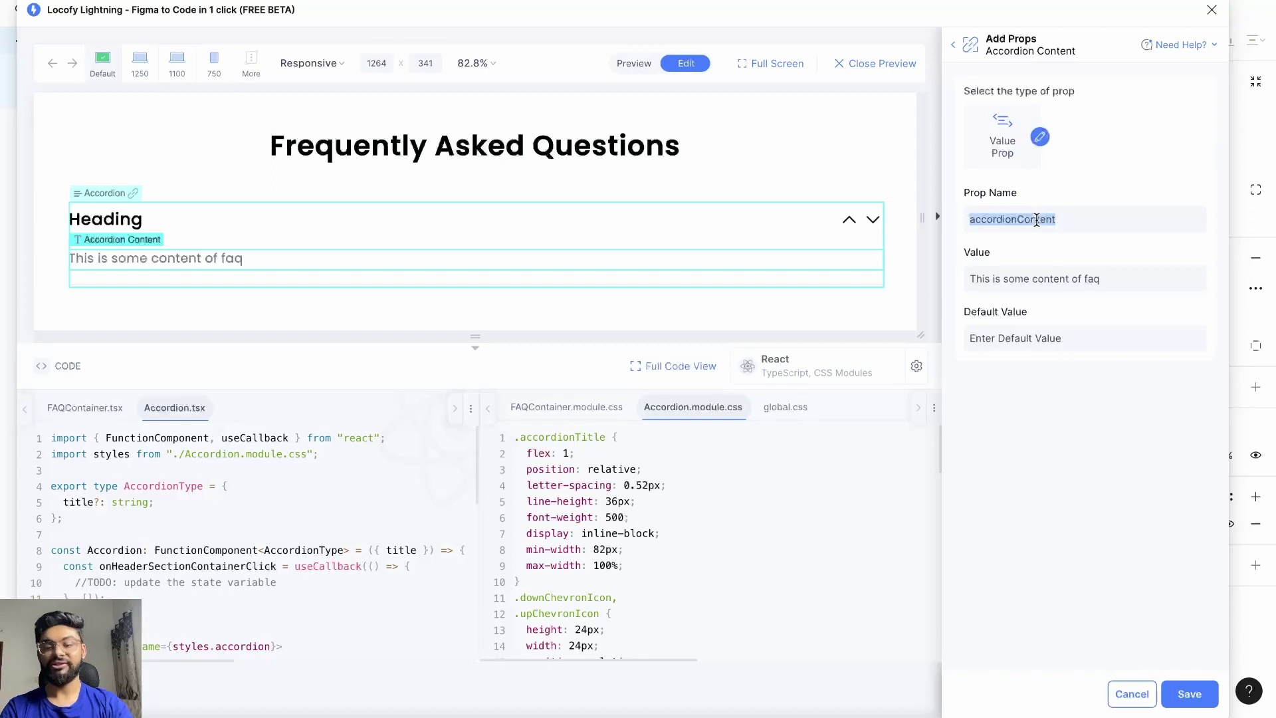
type("content")
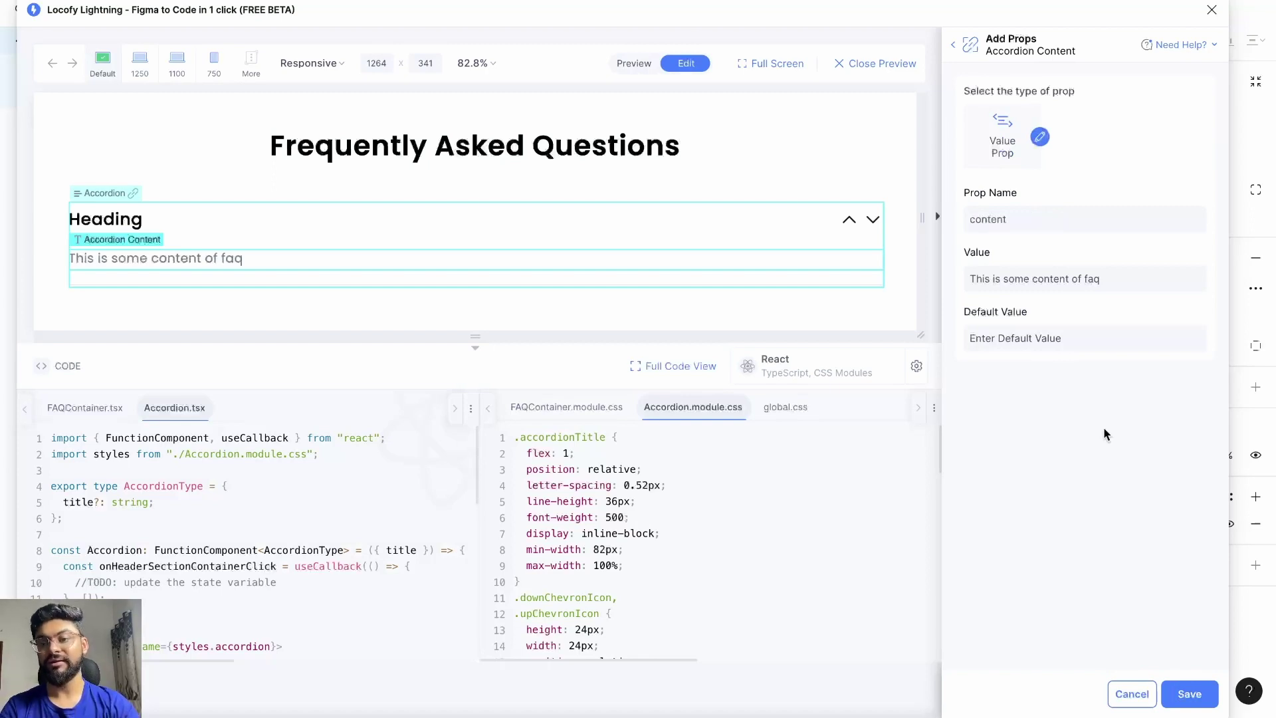
left_click(1202, 698)
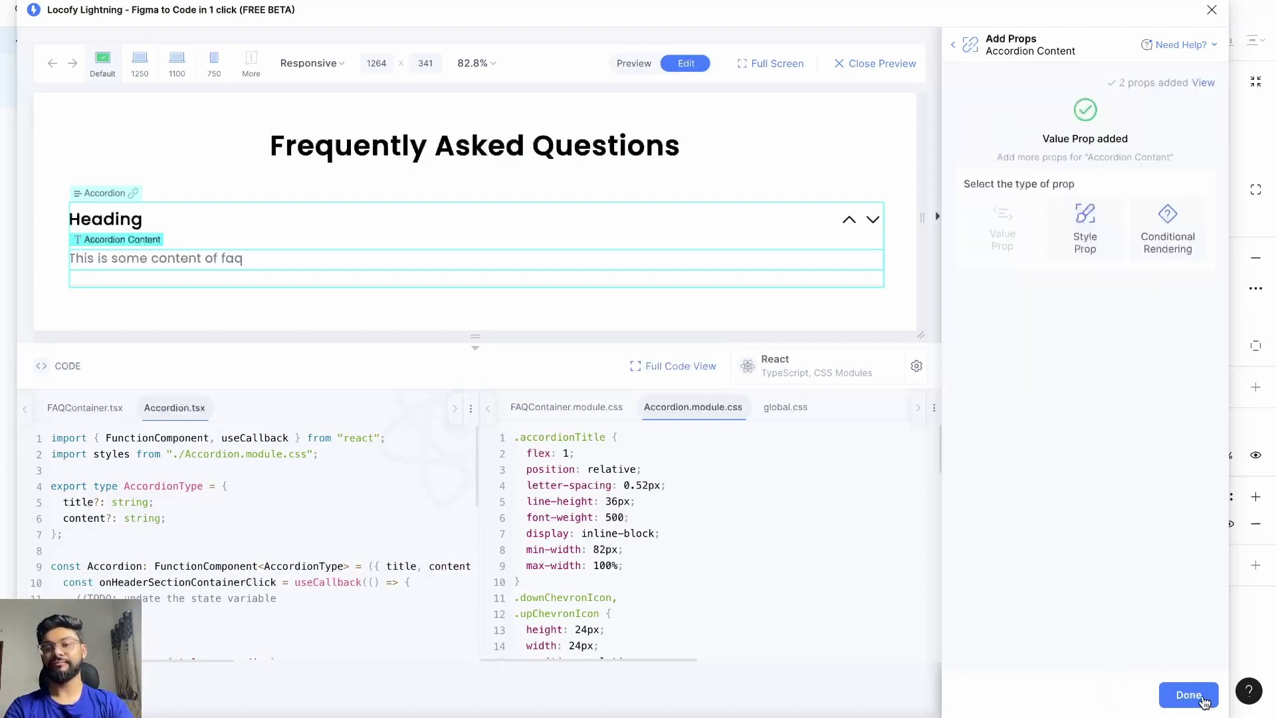
left_click(1190, 696)
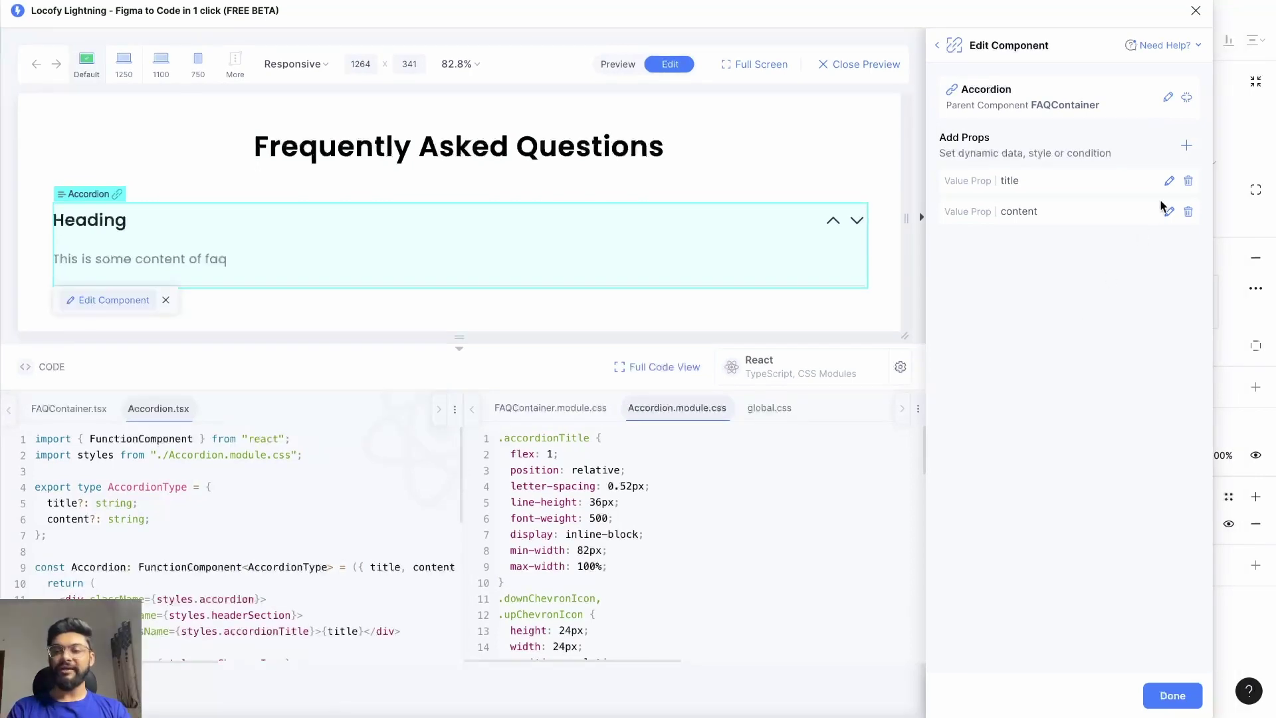
- Make the Collapsible Section conditionally rendered by a new prop named 'isCollapsed'
left_click(1194, 145)
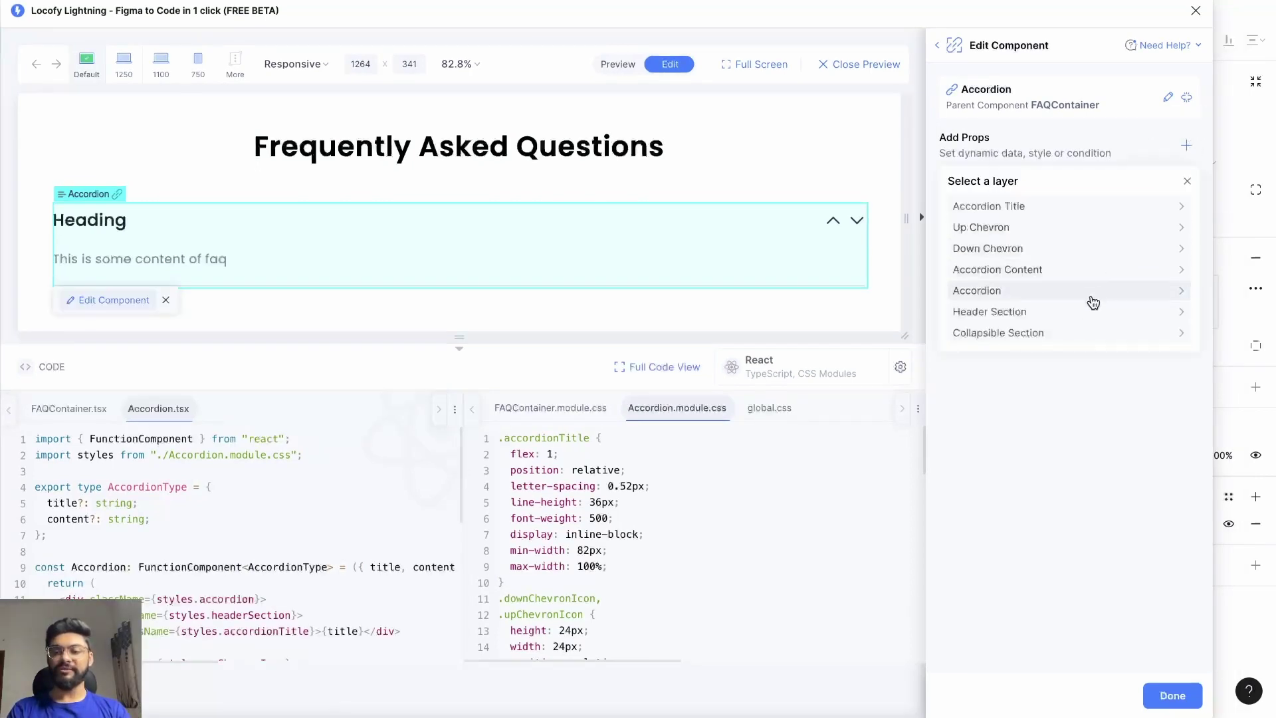
left_click(1062, 336)
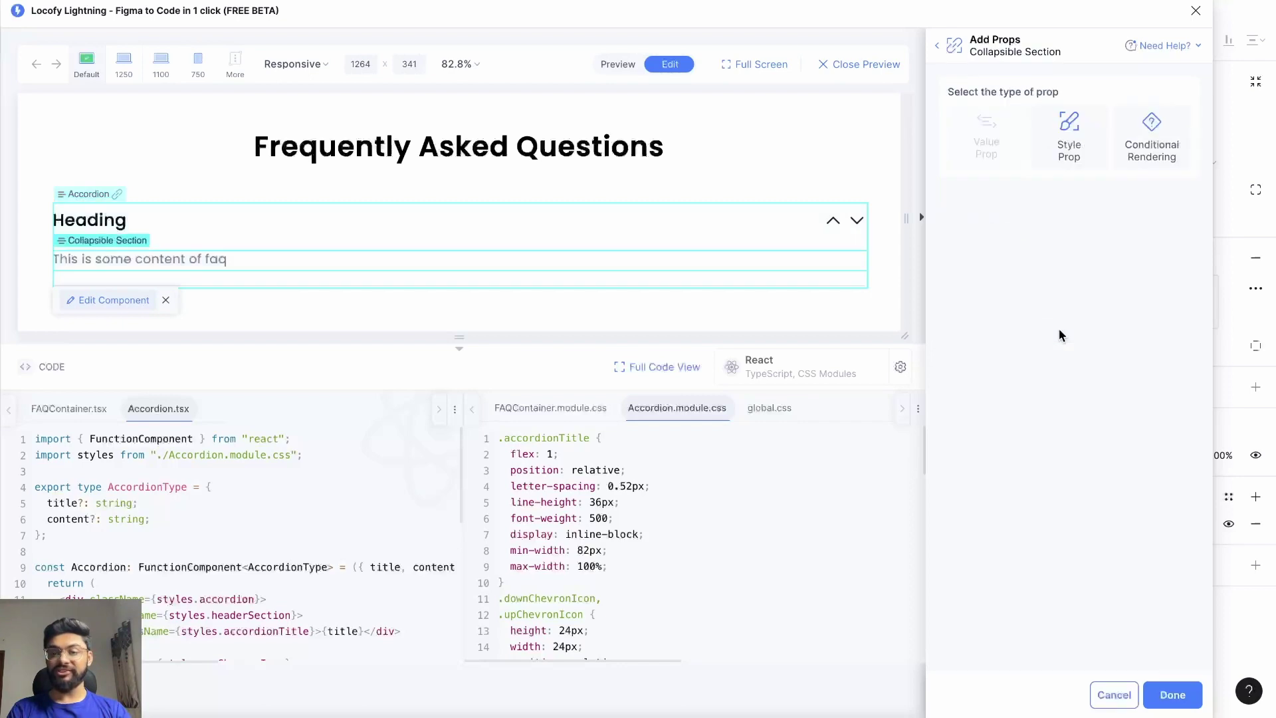
left_click(1157, 146)
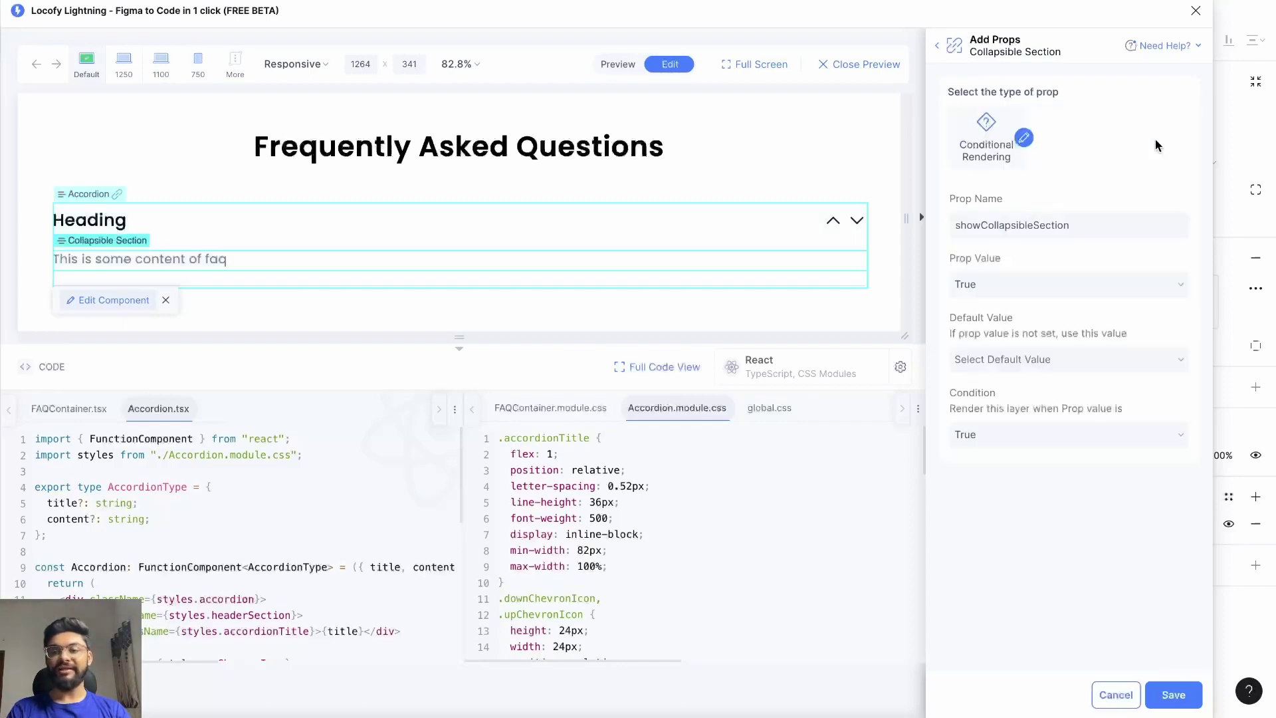
double_click(1037, 224)
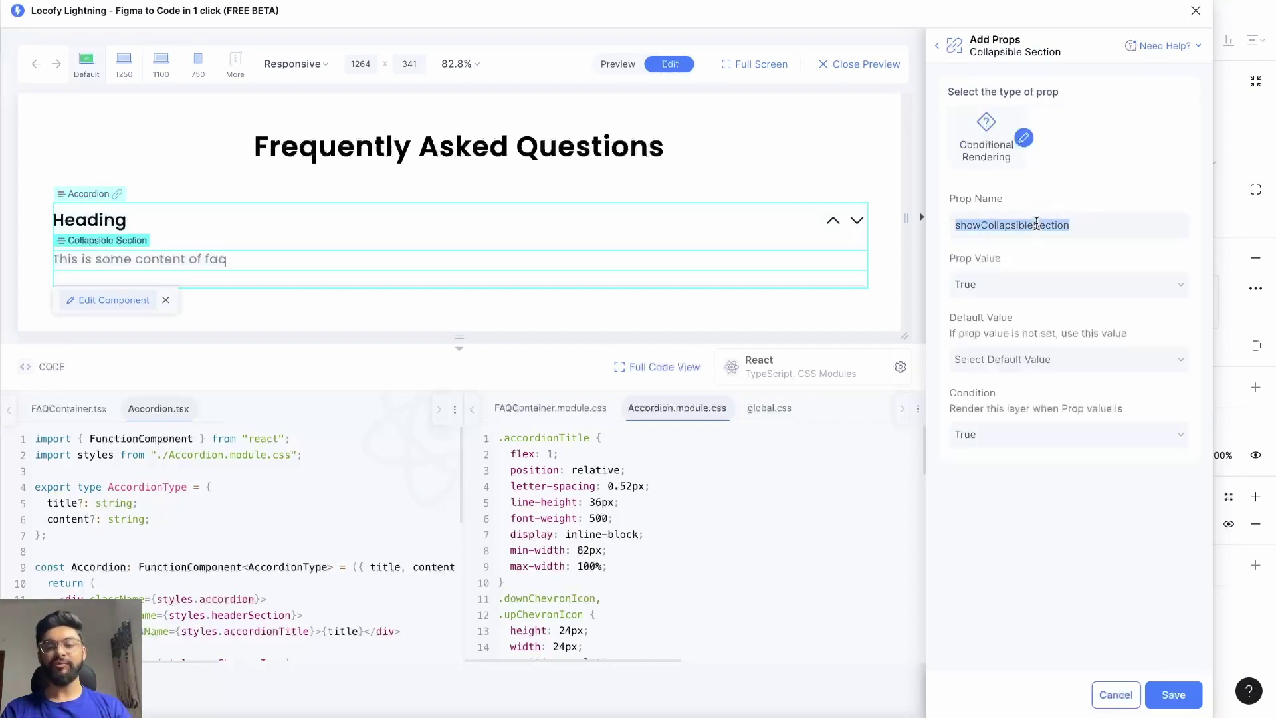
type("isCollapsed")
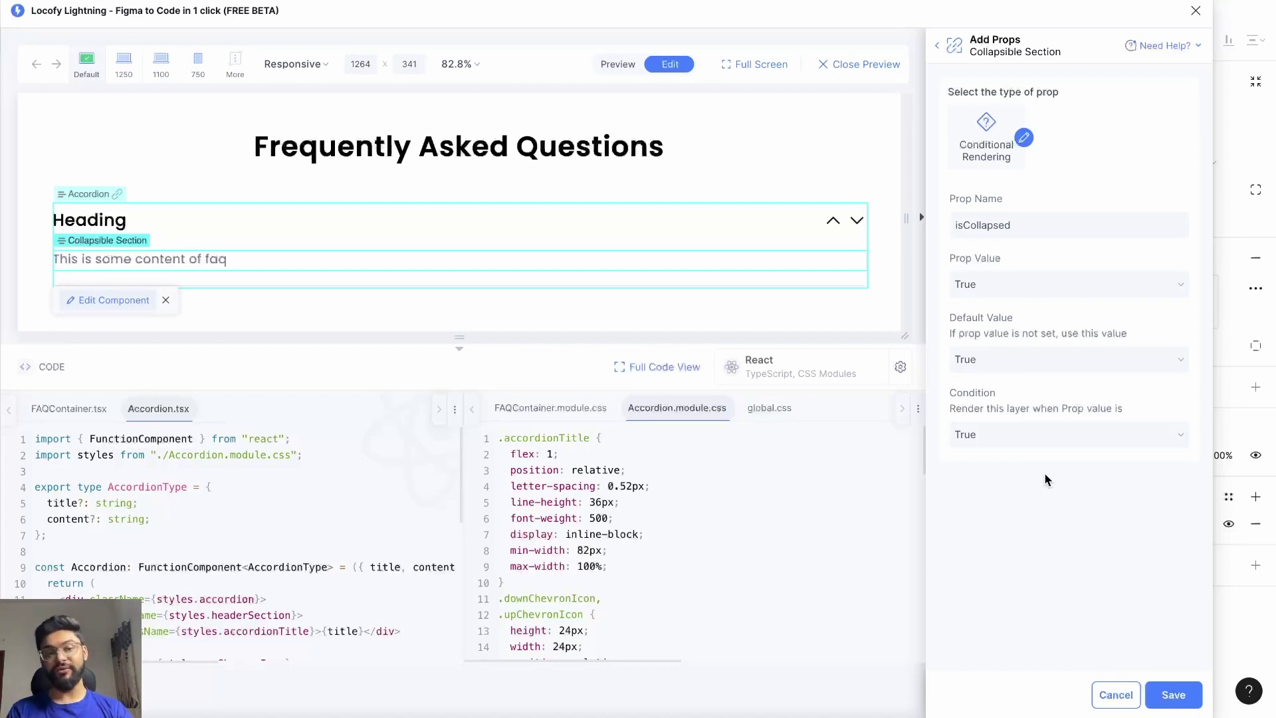
left_click(1174, 695)
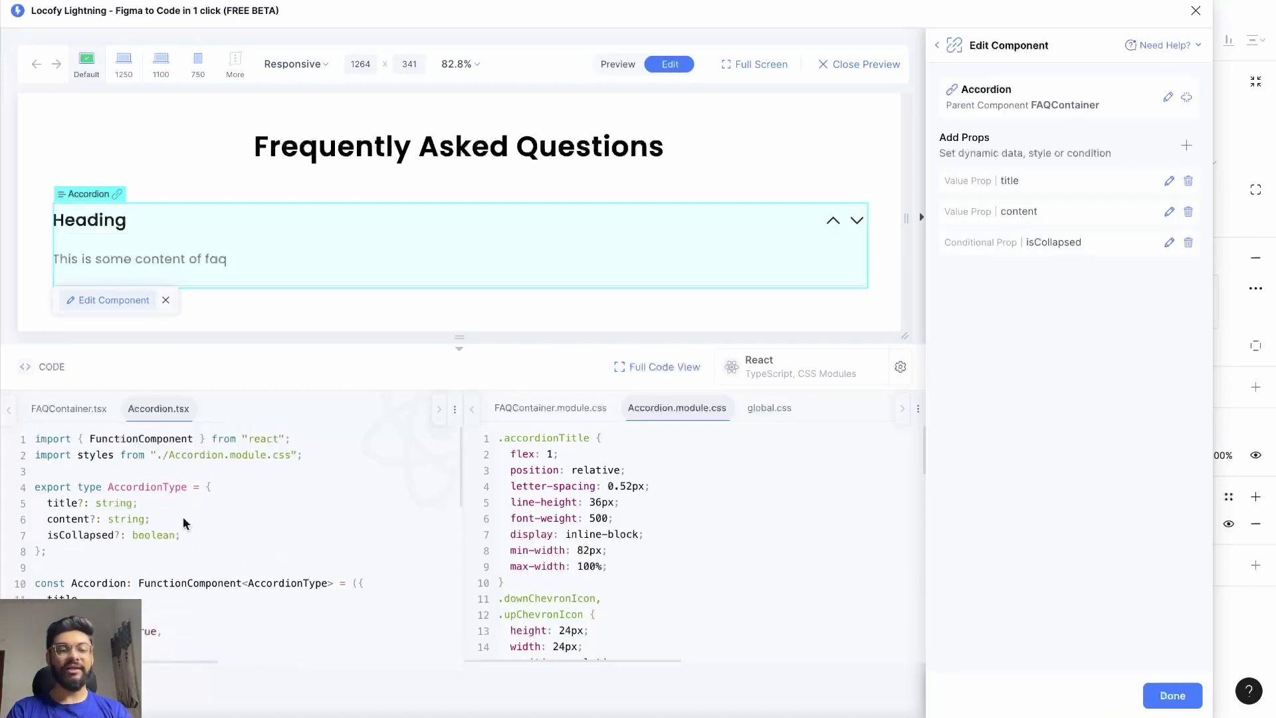
scroll(182, 516, "down", 6)
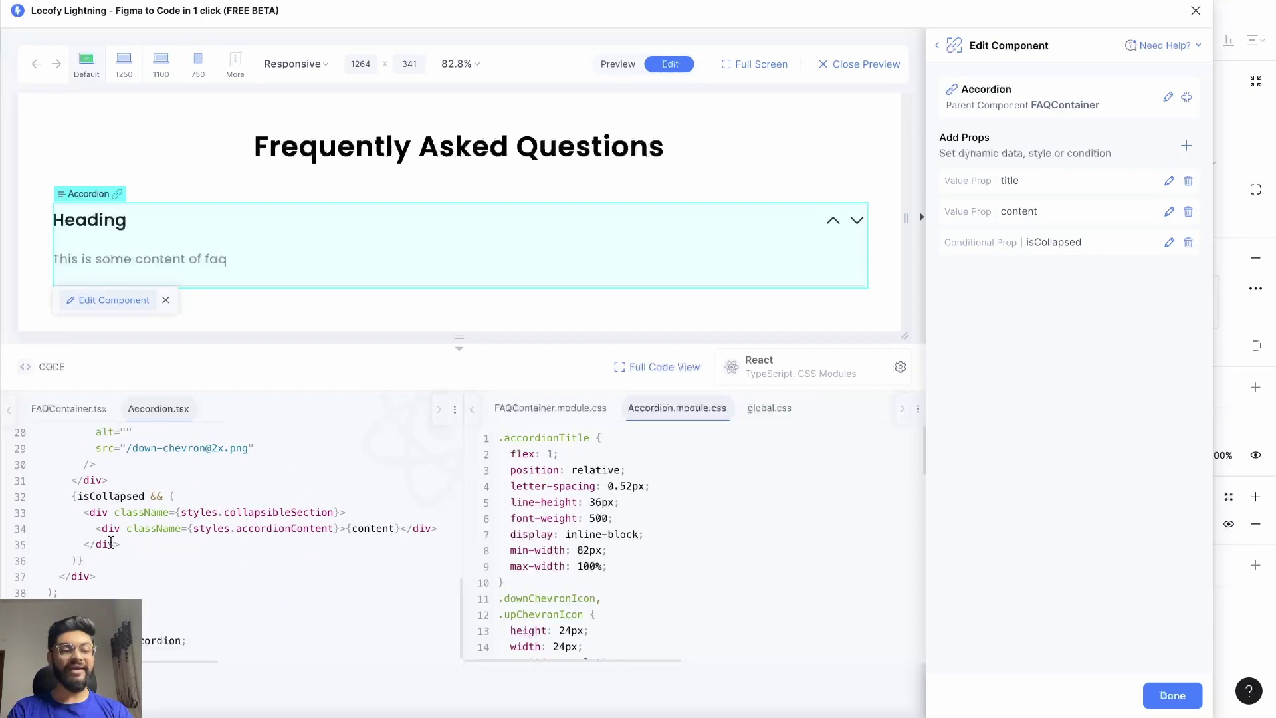
left_click_drag(107, 561, 16, 495)
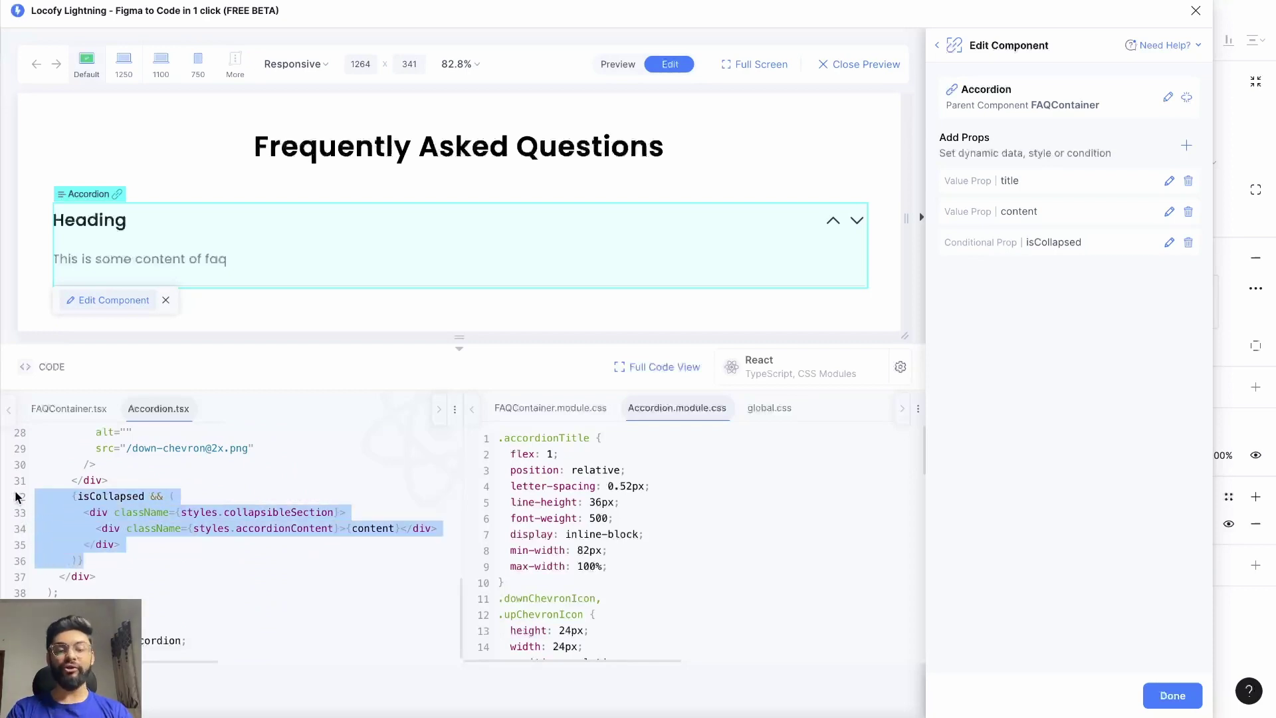
left_click(237, 466)
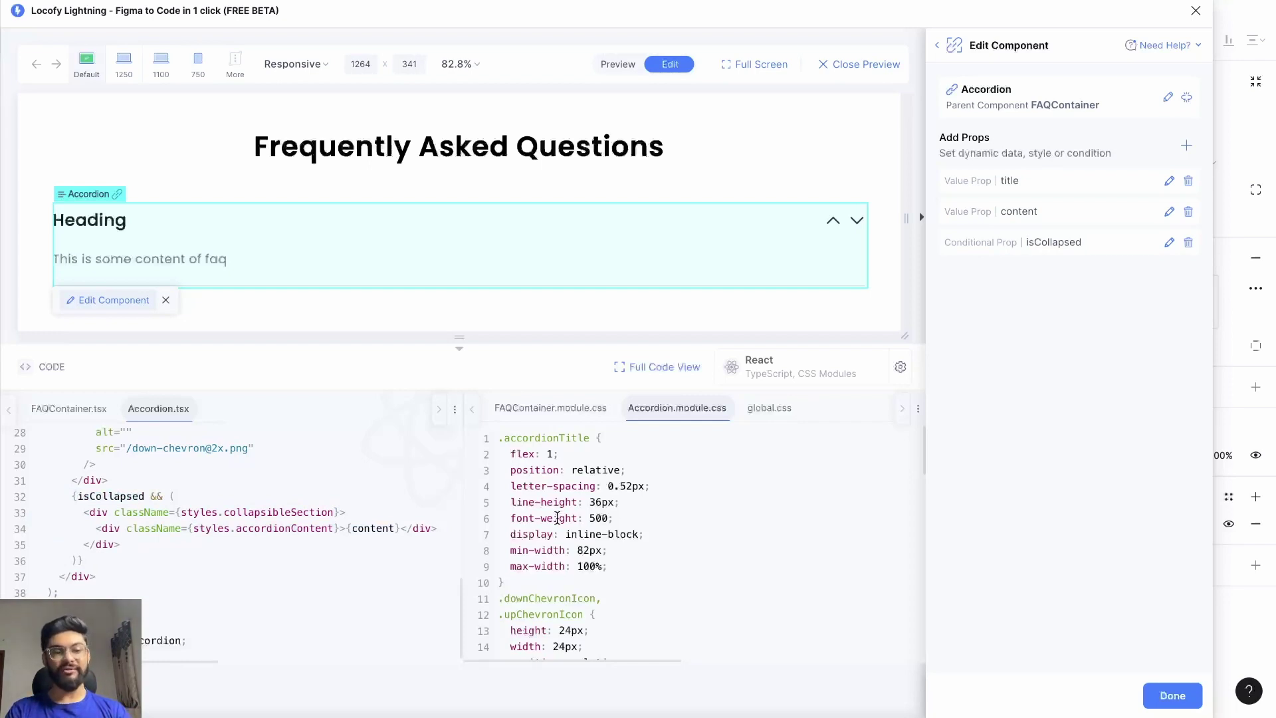
- Render the Up Chevron only when the existing isCollapsed prop is True
left_click(833, 222)
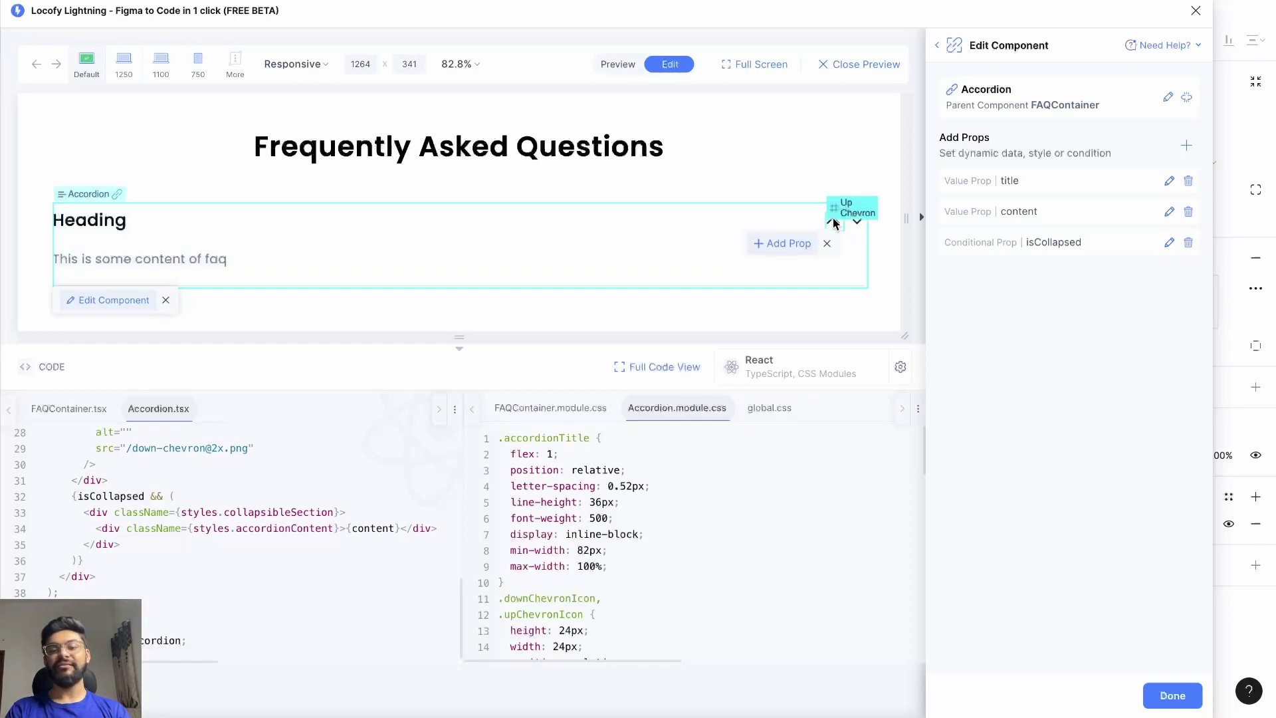
left_click(782, 242)
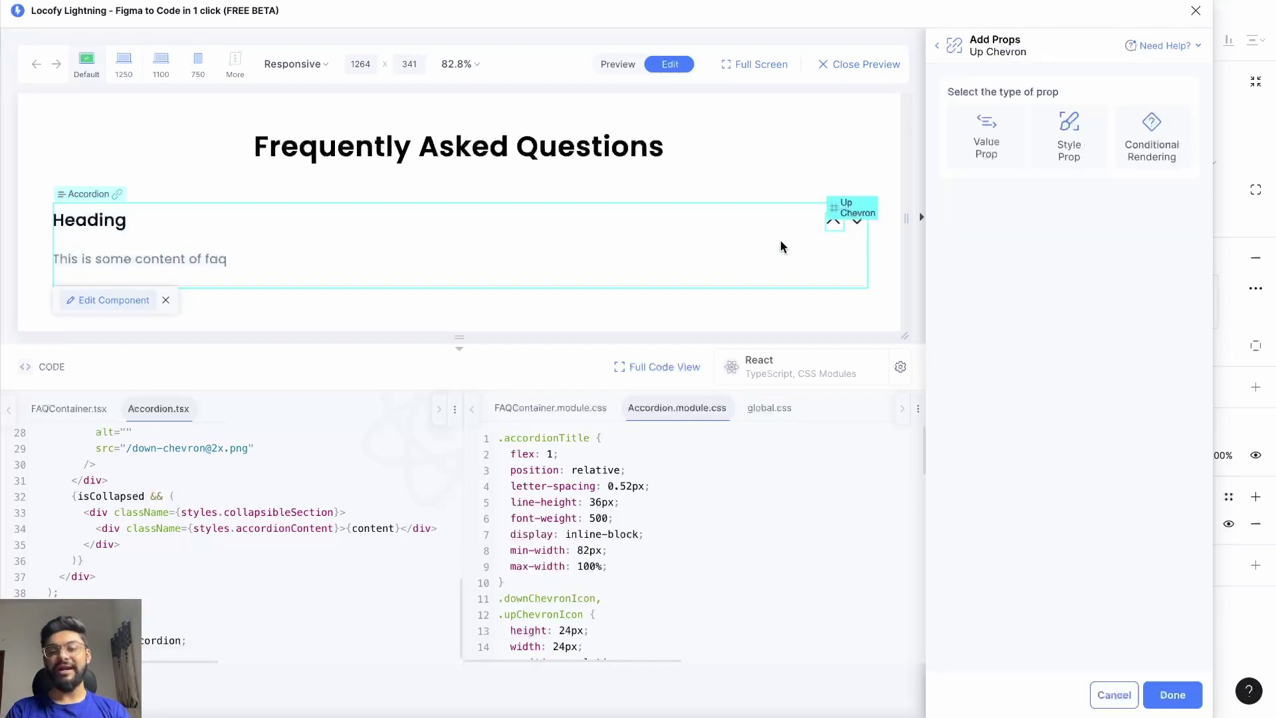
left_click(1146, 129)
left_click(1068, 208)
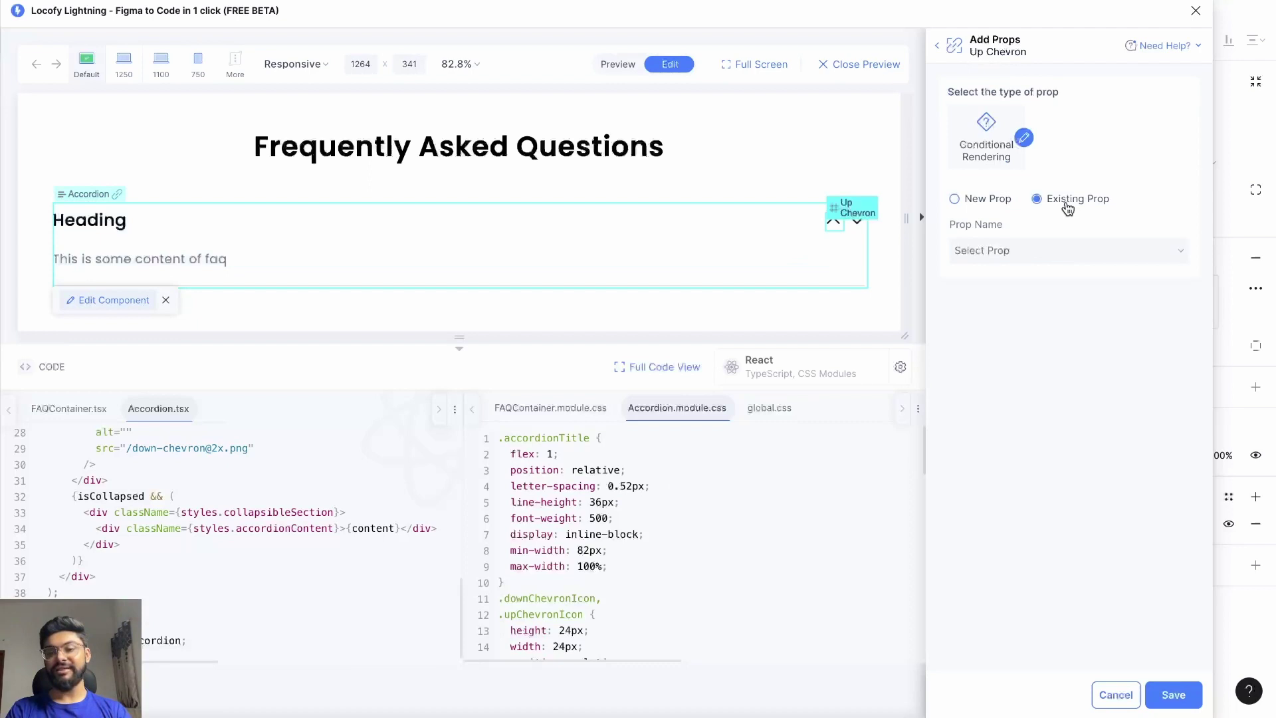
left_click(1054, 254)
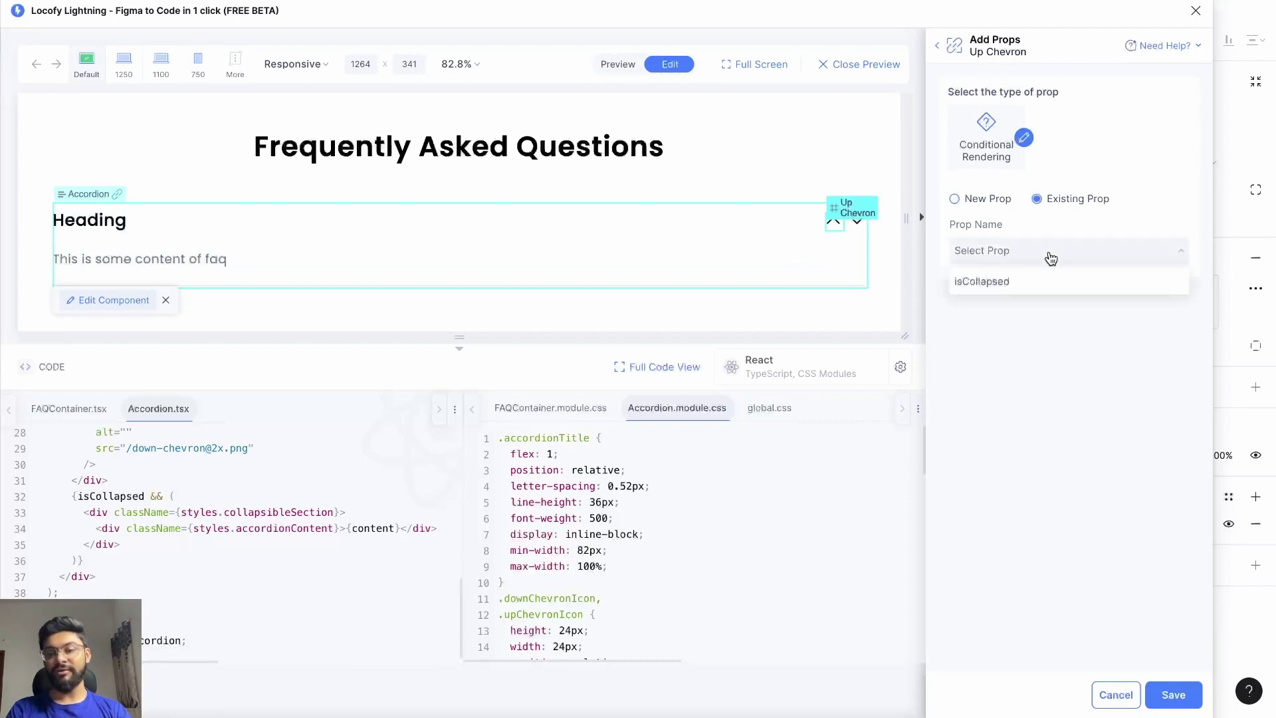
left_click(1023, 282)
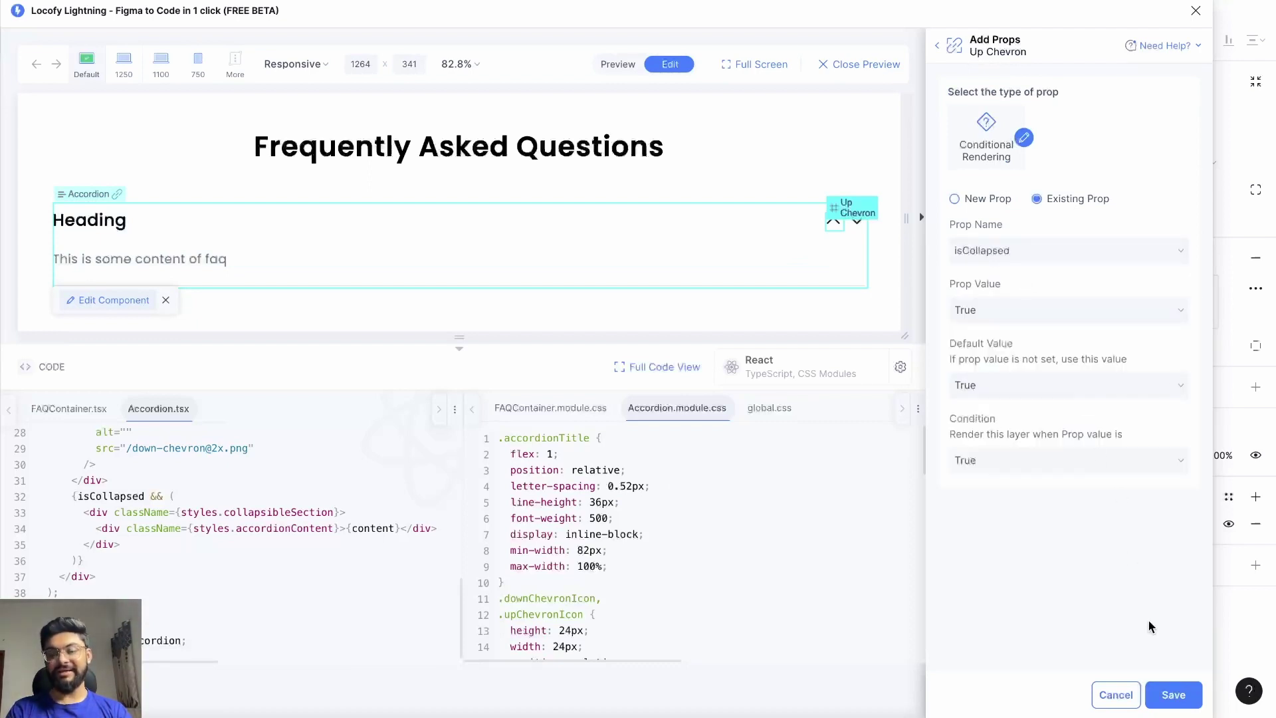
left_click(1173, 696)
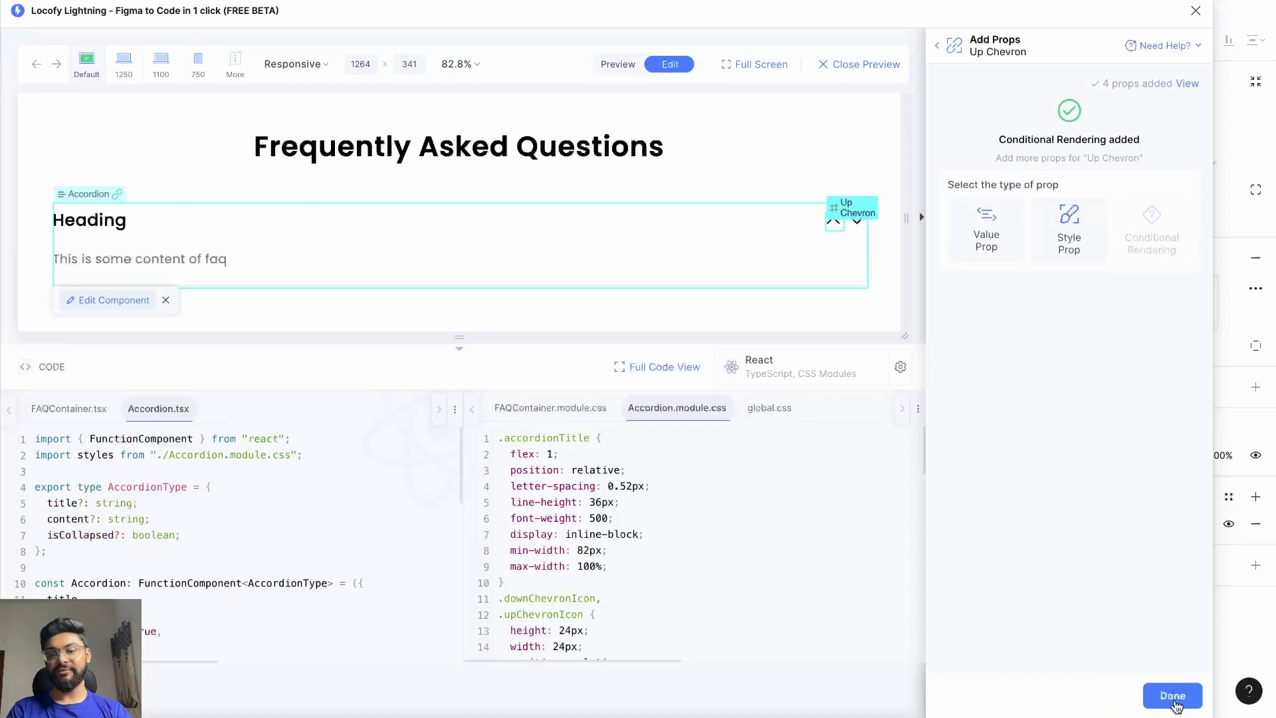
left_click(1175, 703)
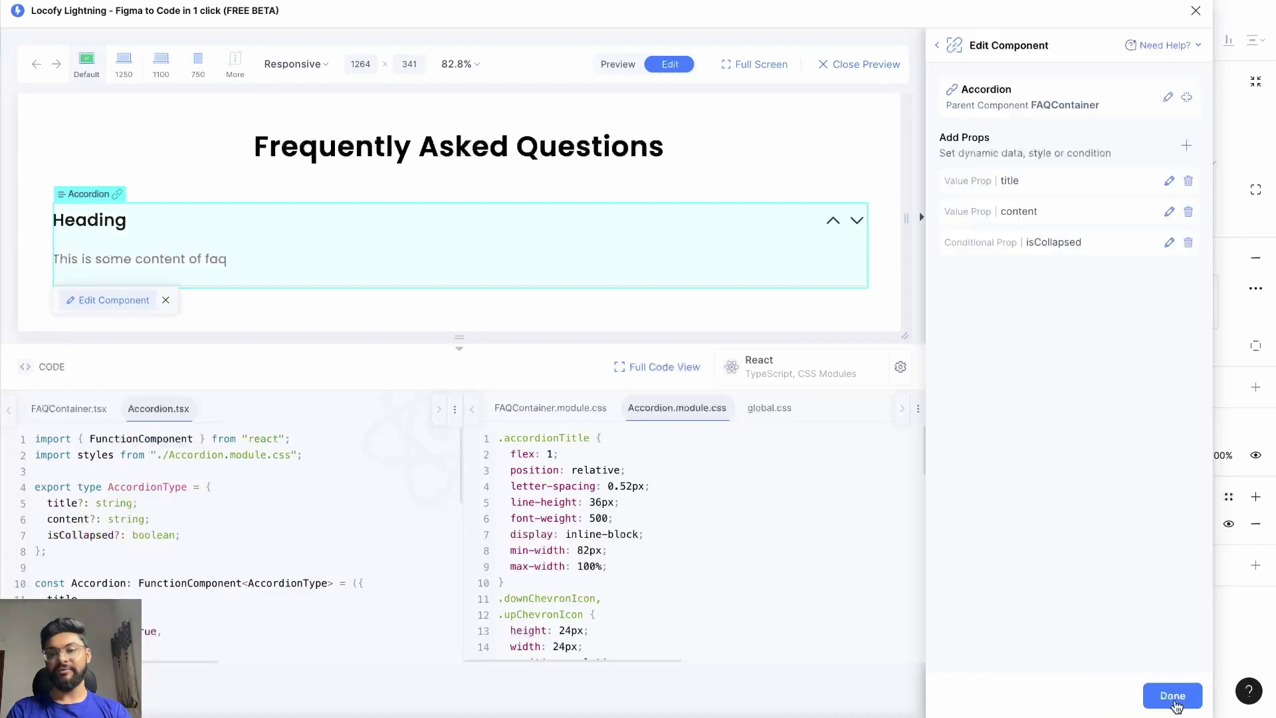
- Render the Down Chevron only when the existing isCollapsed prop is False
left_click(857, 217)
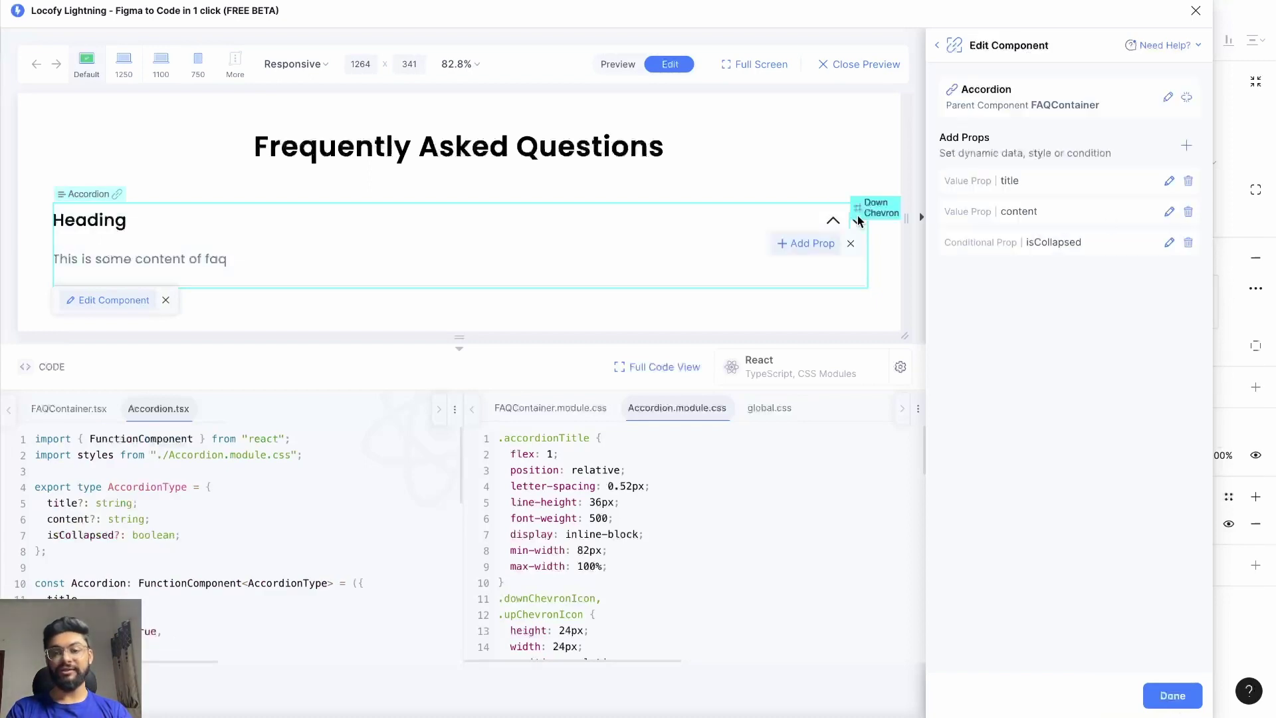
left_click(803, 243)
left_click(1132, 141)
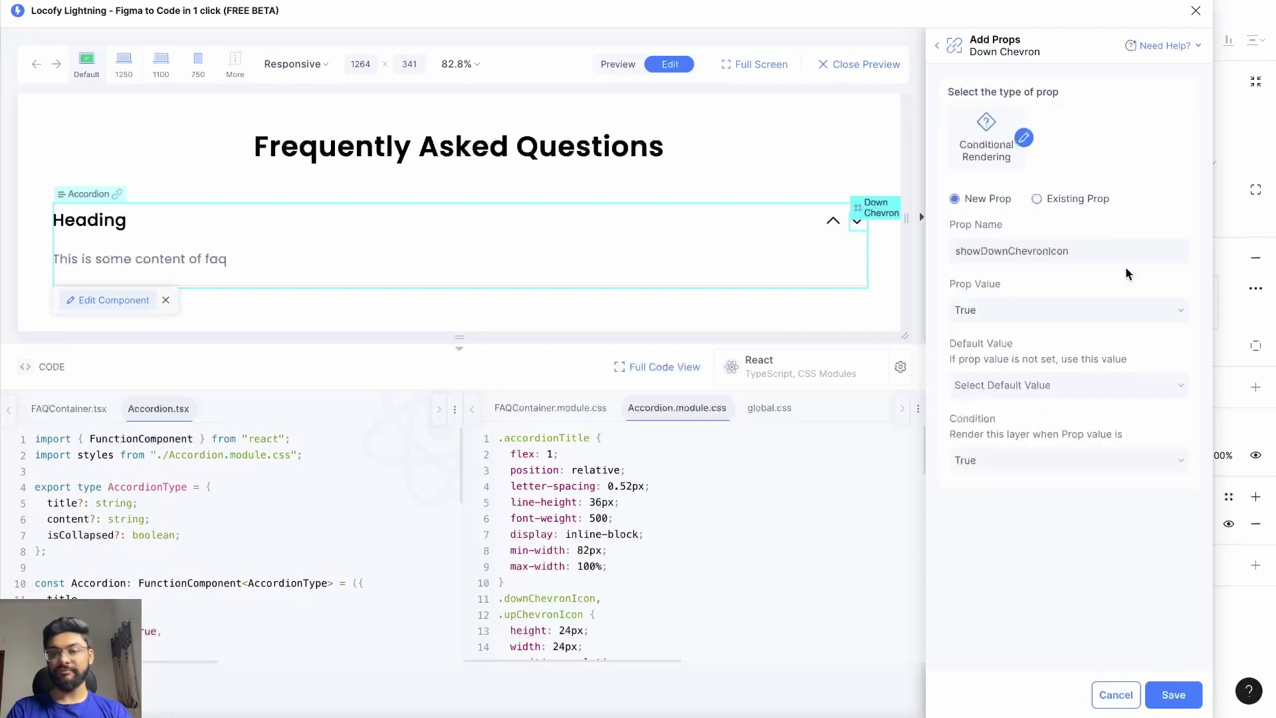
left_click(1093, 199)
left_click(1042, 252)
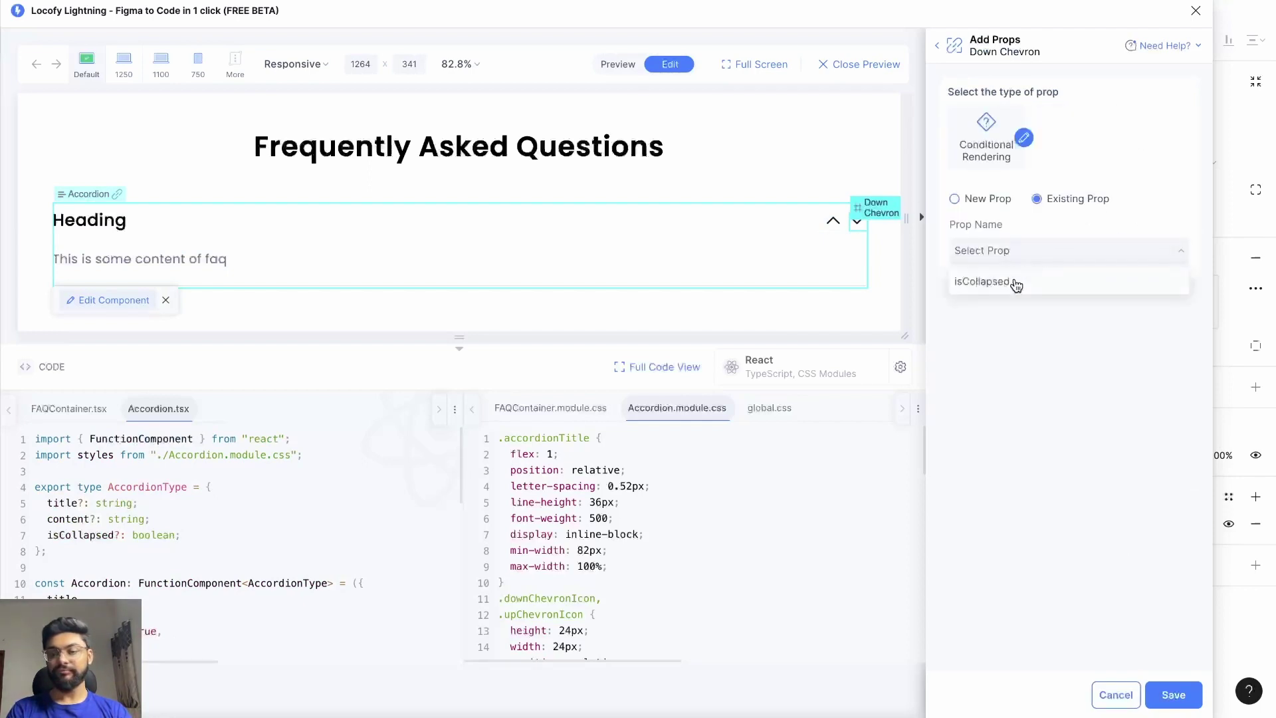
left_click(1017, 284)
left_click(1054, 464)
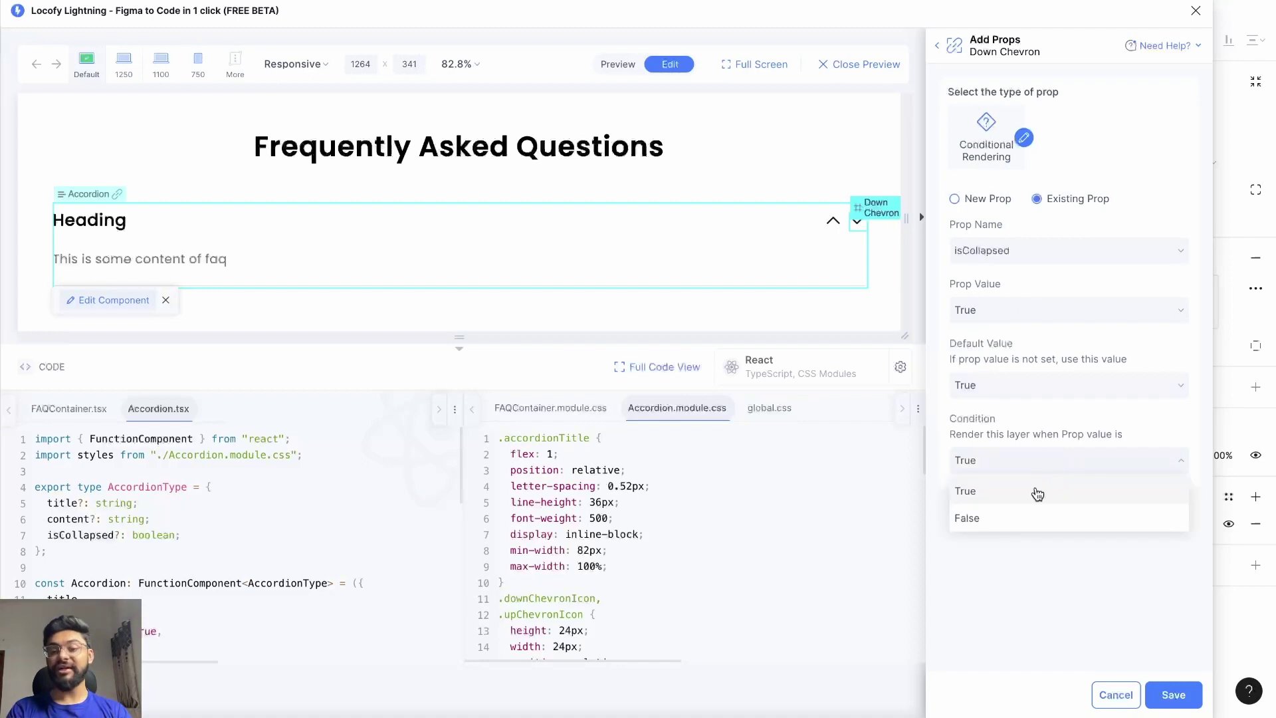
left_click(1009, 525)
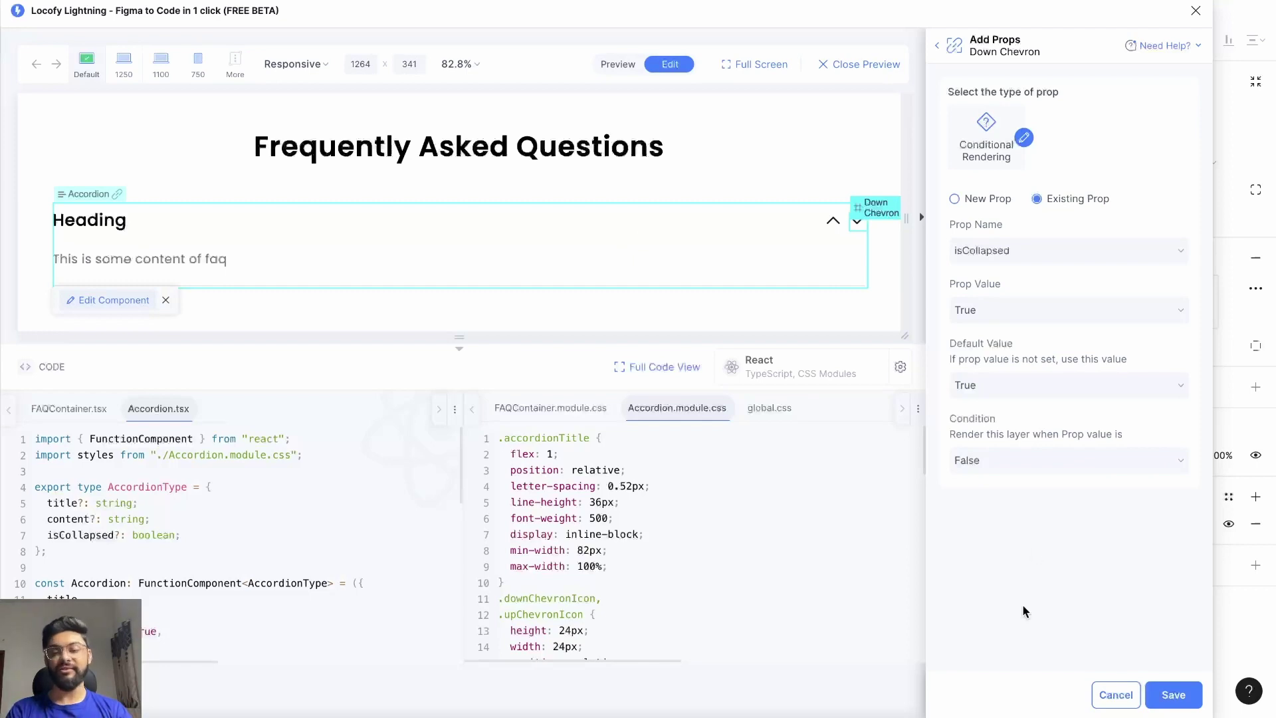
left_click(1168, 693)
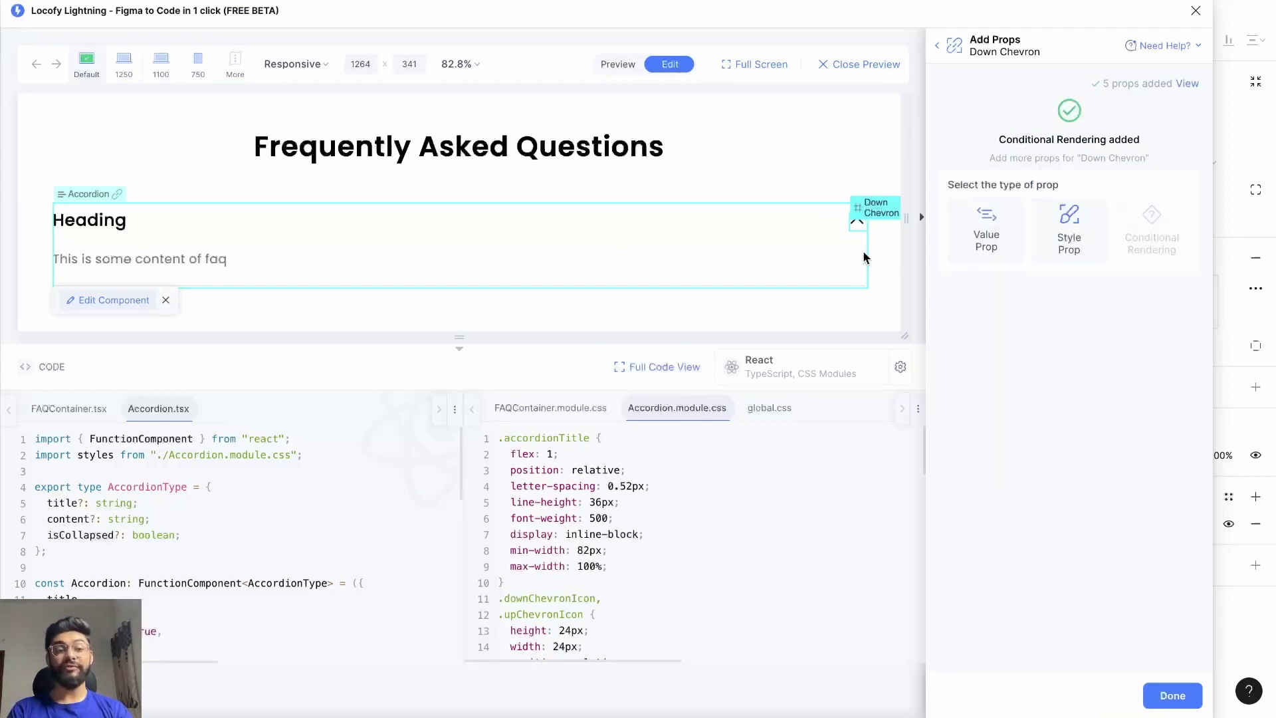
left_click(1173, 695)
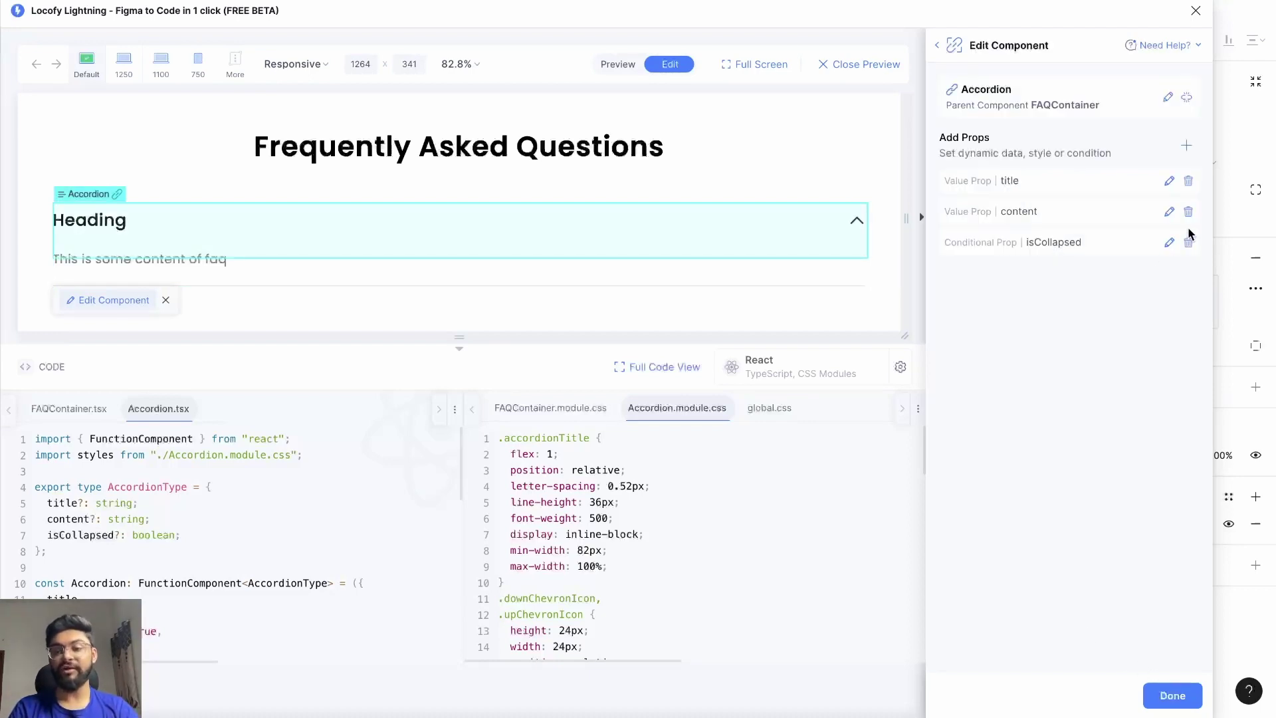
left_click(1170, 244)
left_click(1137, 282)
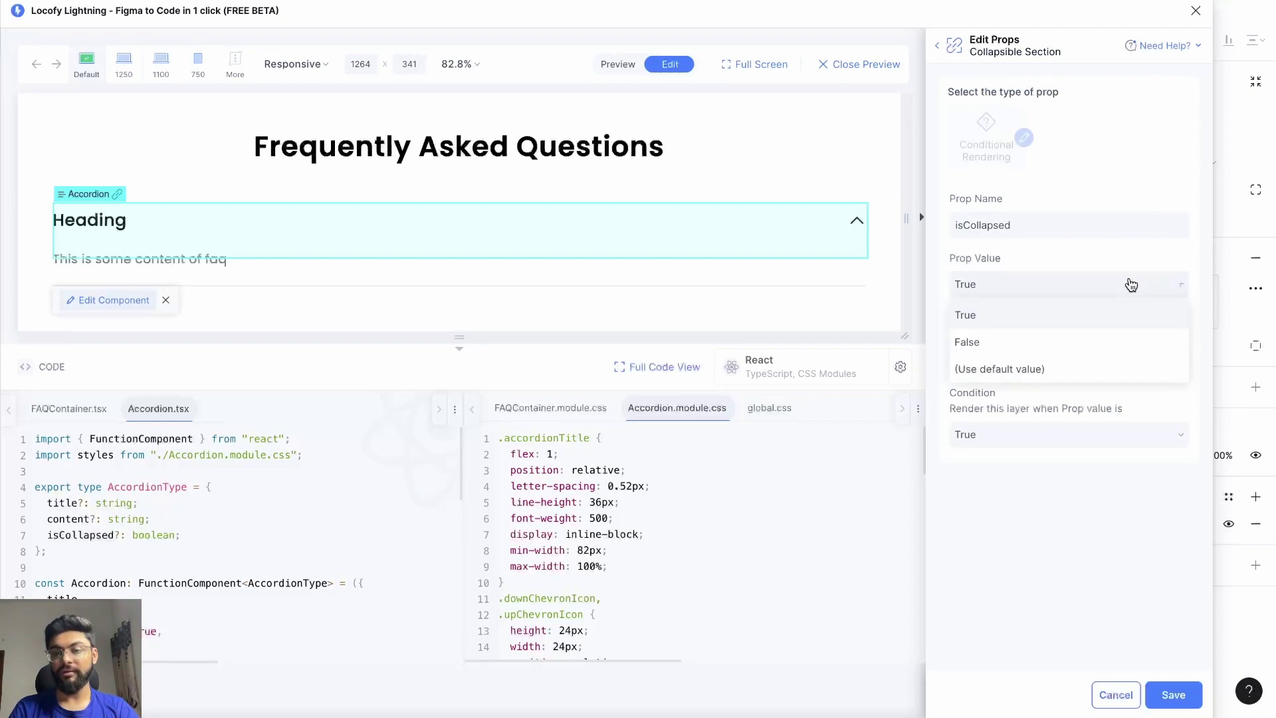
left_click(1032, 340)
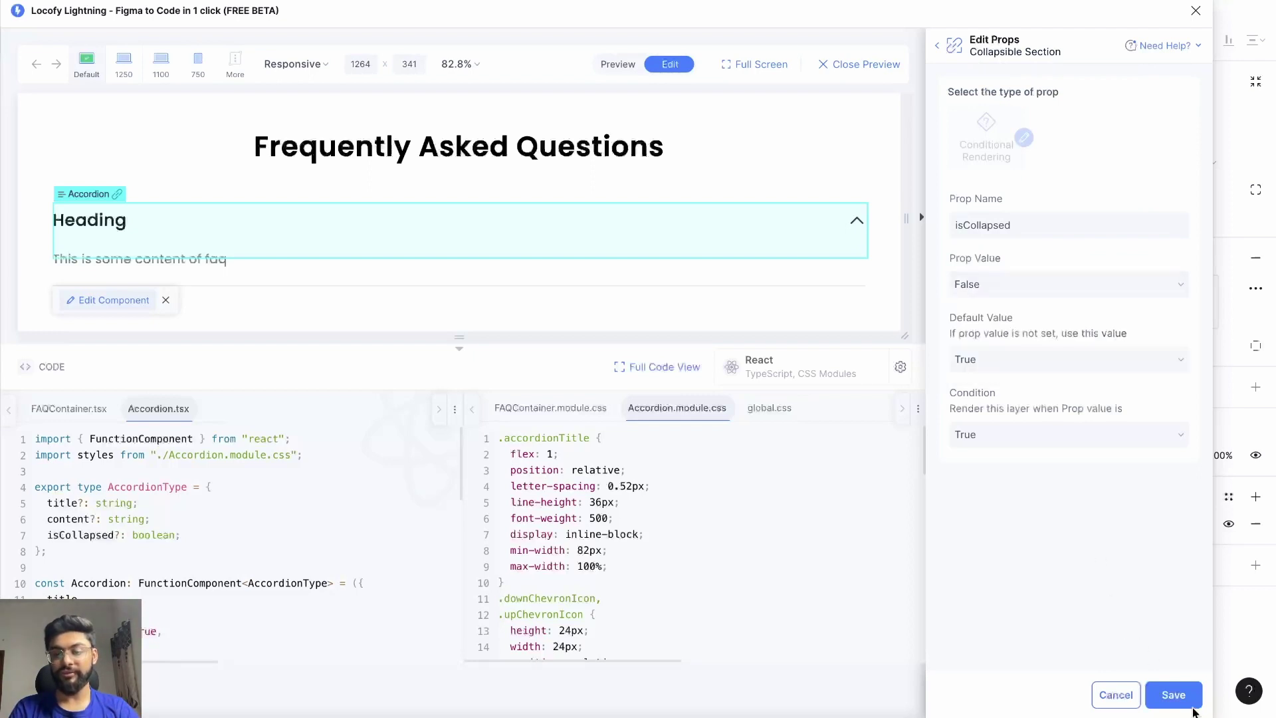
left_click(1174, 694)
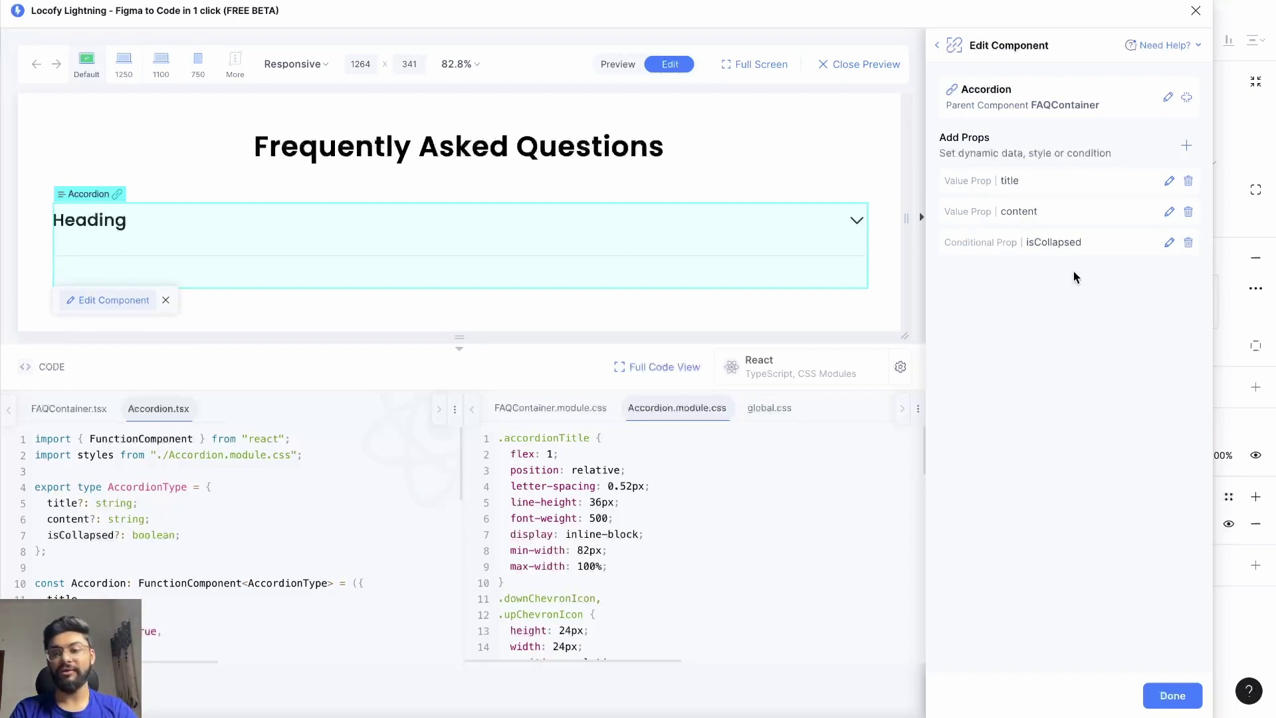
left_click(1169, 242)
left_click(1104, 293)
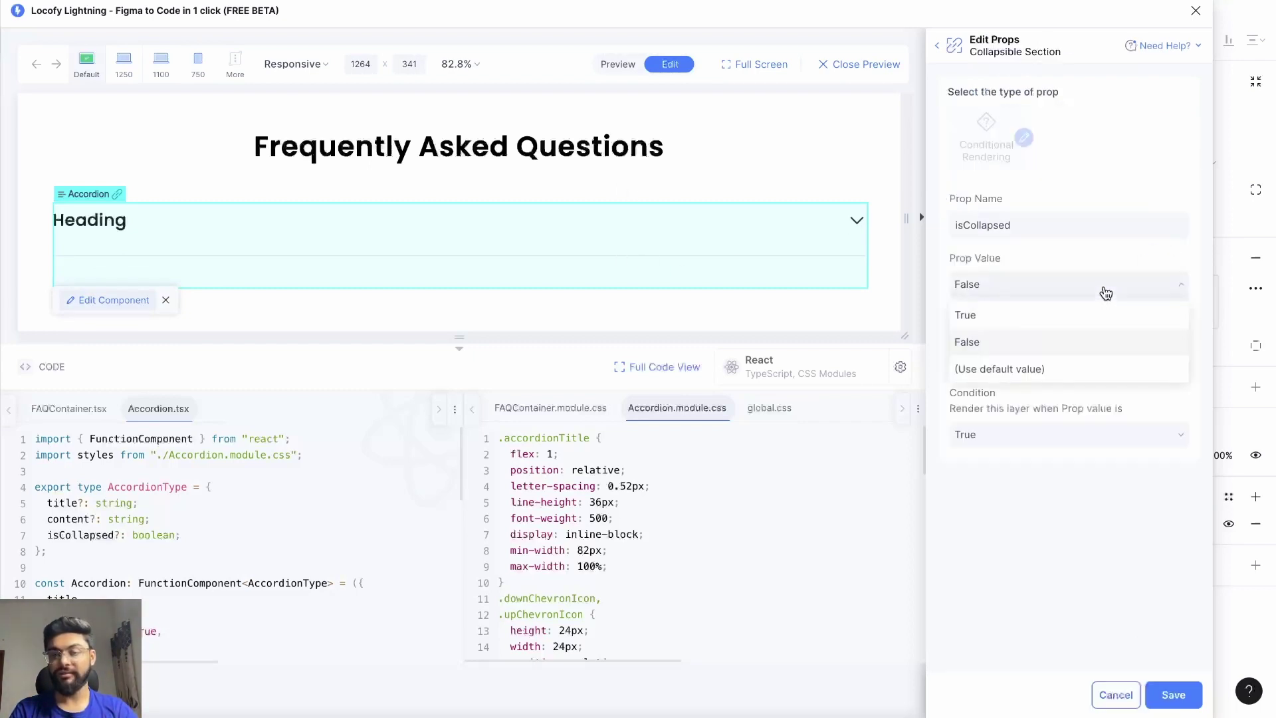
left_click(1055, 317)
left_click(1174, 693)
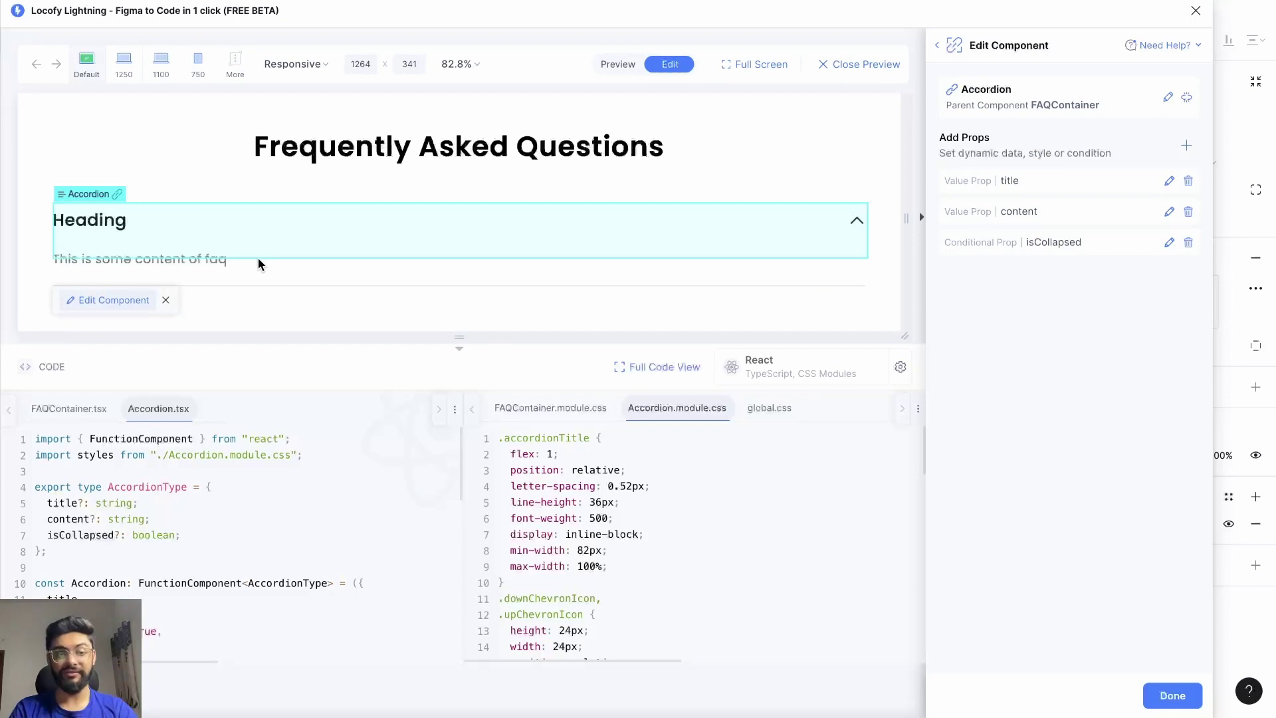
- Leave Accordion component editing and review the generated onClick handler in Accordion.tsx
left_click(321, 278)
left_click_drag(345, 492, 70, 492)
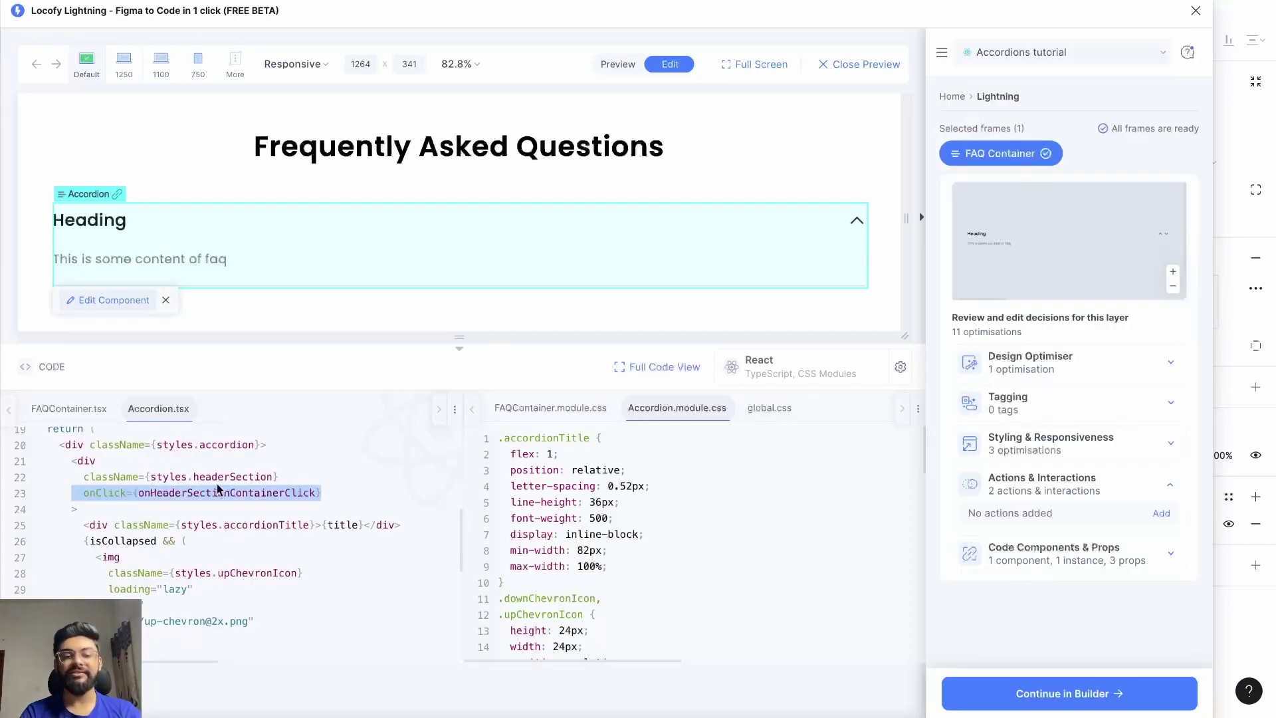
scroll(217, 490, "up", 3)
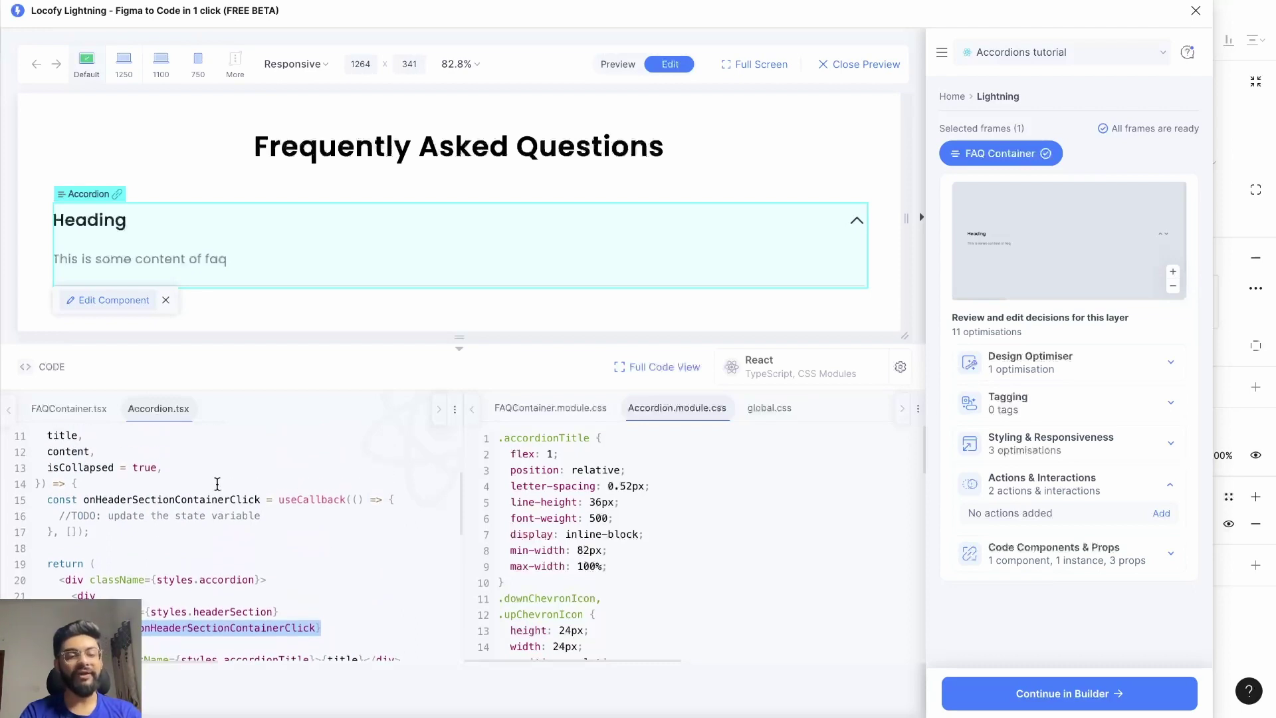
left_click(169, 474)
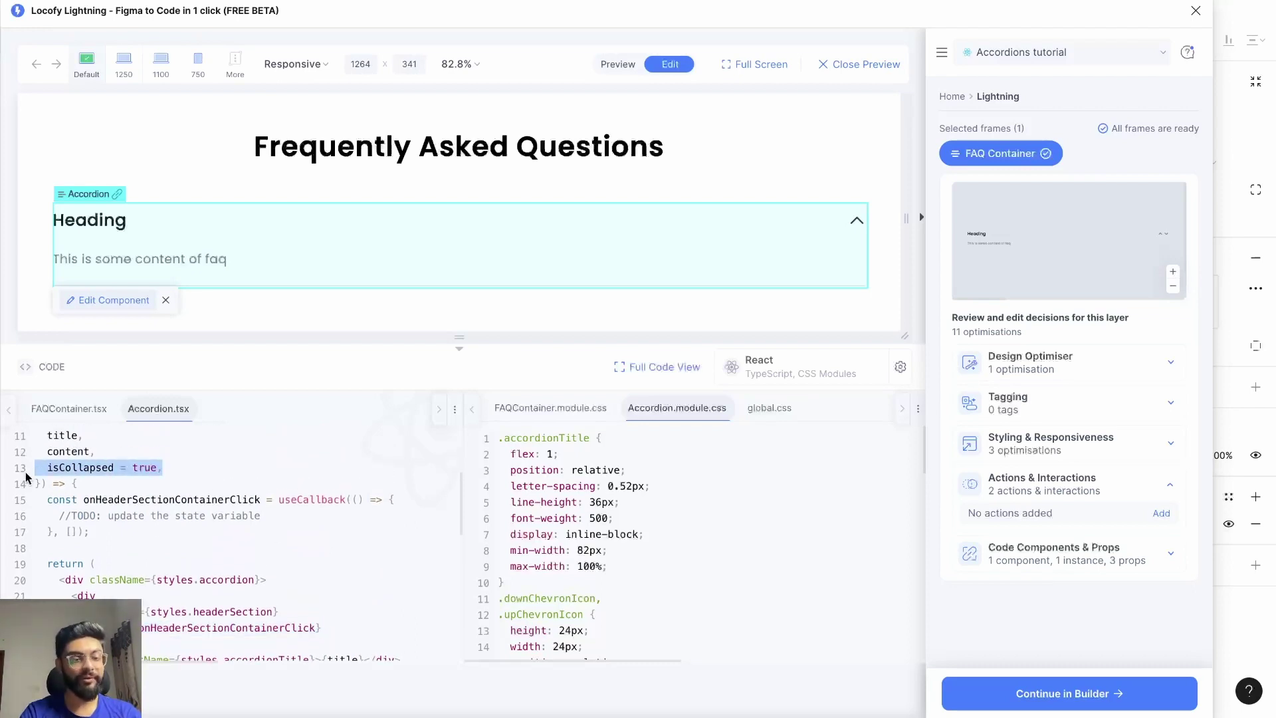